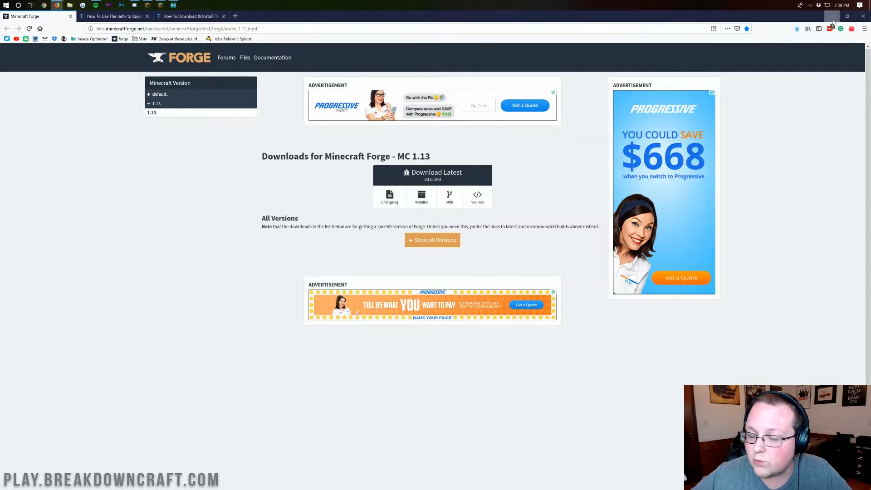
Minimize Firefox to reveal the Minecraft Launcher news screen.
click(832, 15)
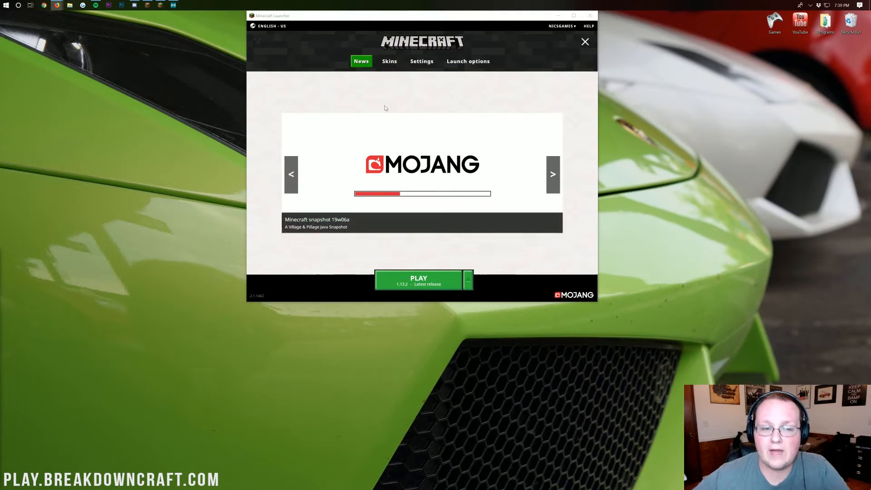
mouse_move(422, 170)
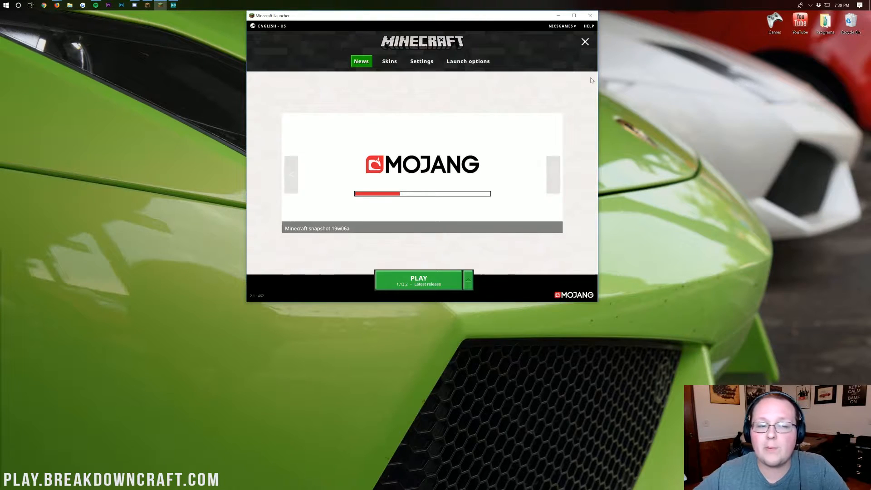
Add a new launch profile and name it Play.BreakdownCraft.com.
click(468, 61)
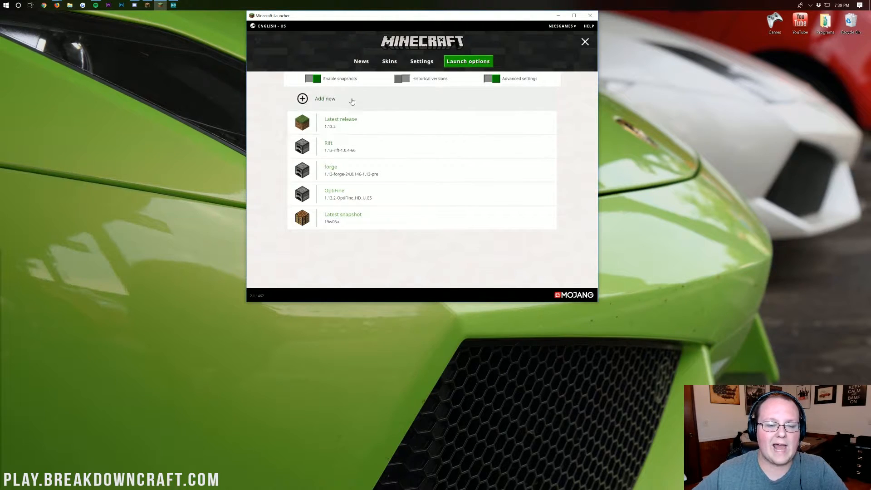
click(325, 99)
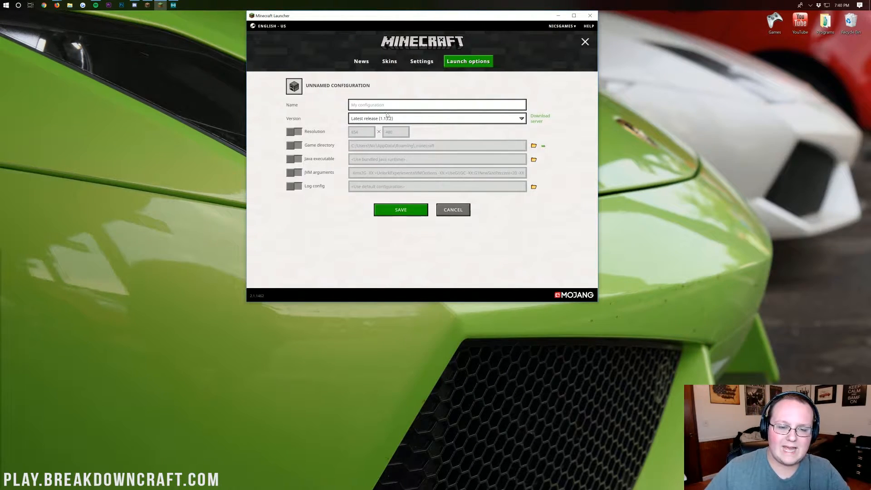
text(PL)
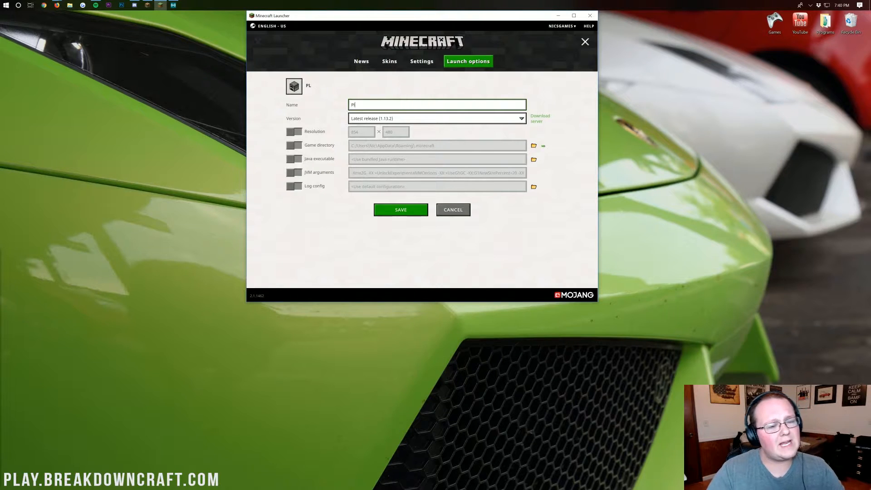
text(ay.BreakdownCraf)
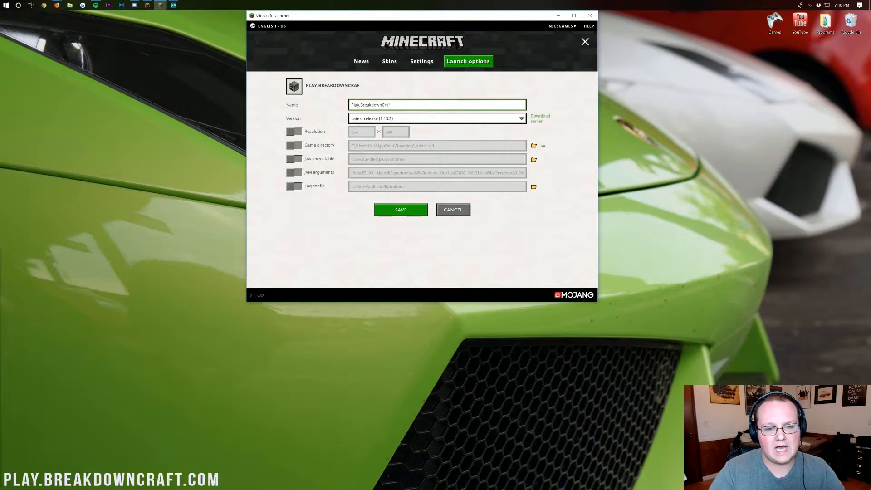
text(t.com)
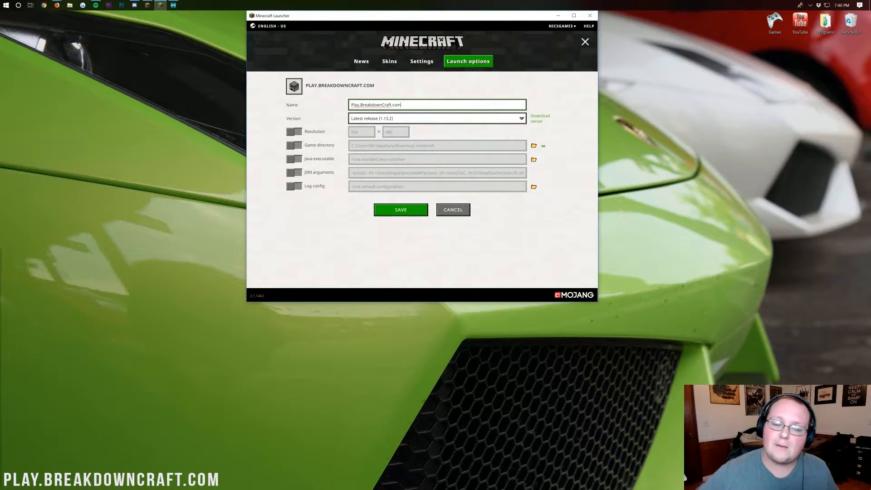
drag(403, 104, 320, 108)
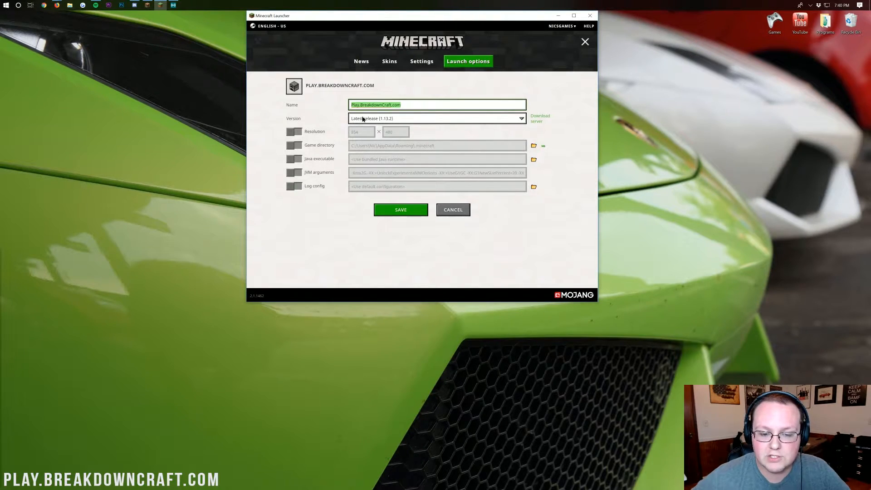
Set the profile to release 1.13 at 1920 by 1080 resolution and save it.
click(363, 119)
scroll(368, 164, down, 7)
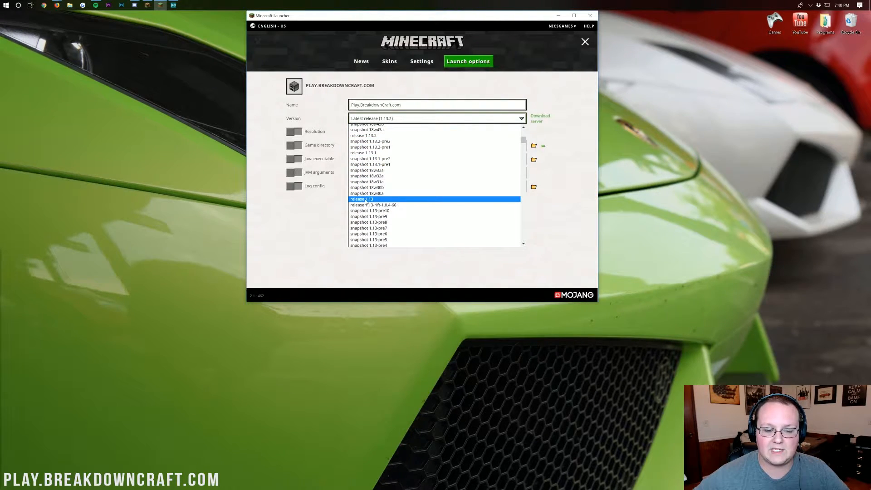
click(367, 201)
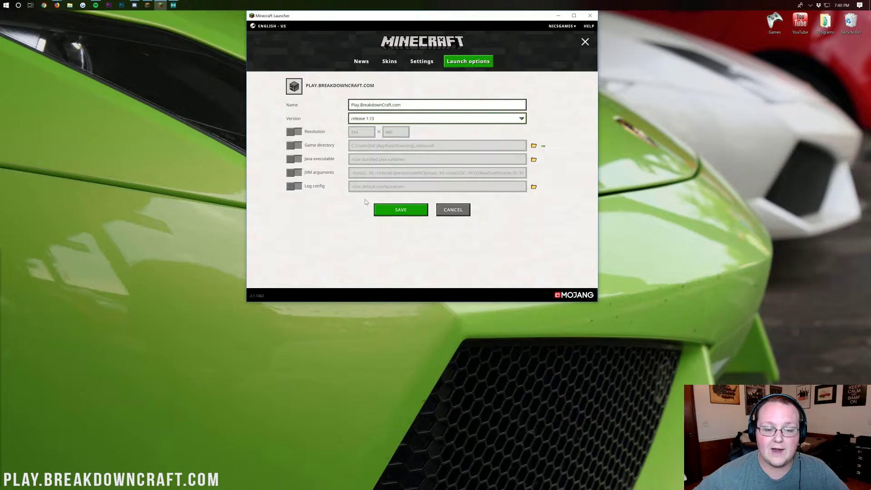
click(297, 130)
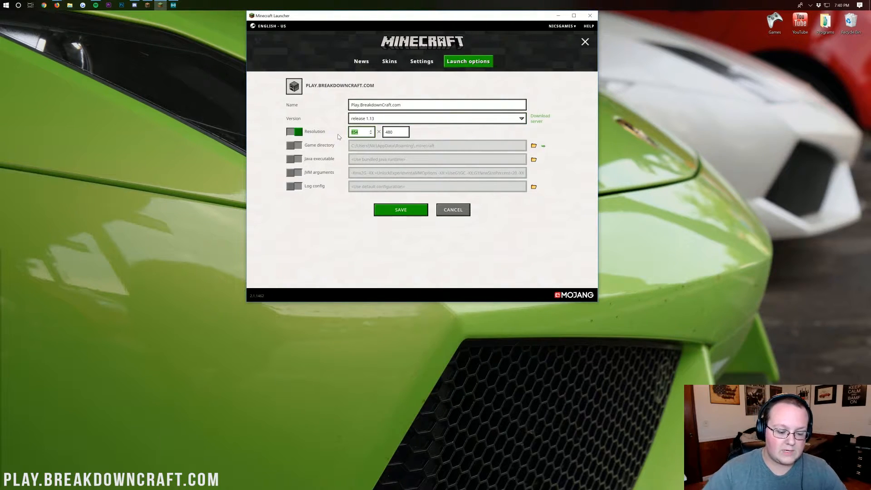
text(1920)
key(Tab)
text(1080)
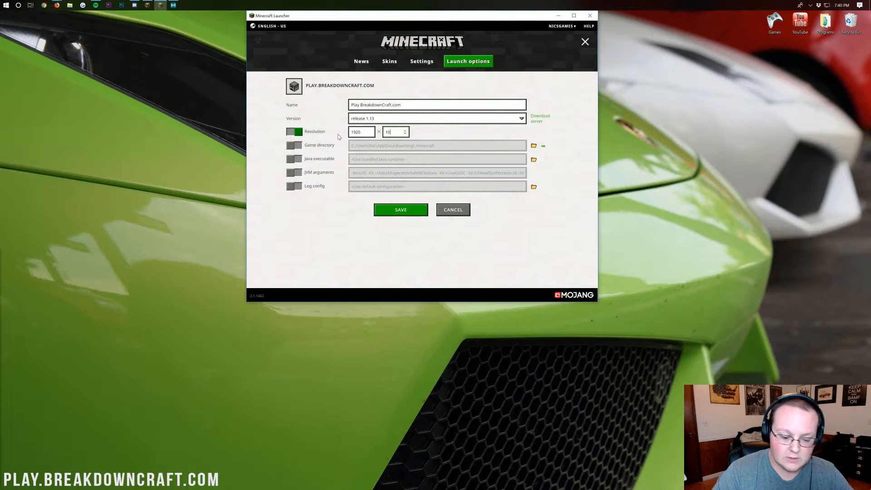
click(400, 209)
click(361, 61)
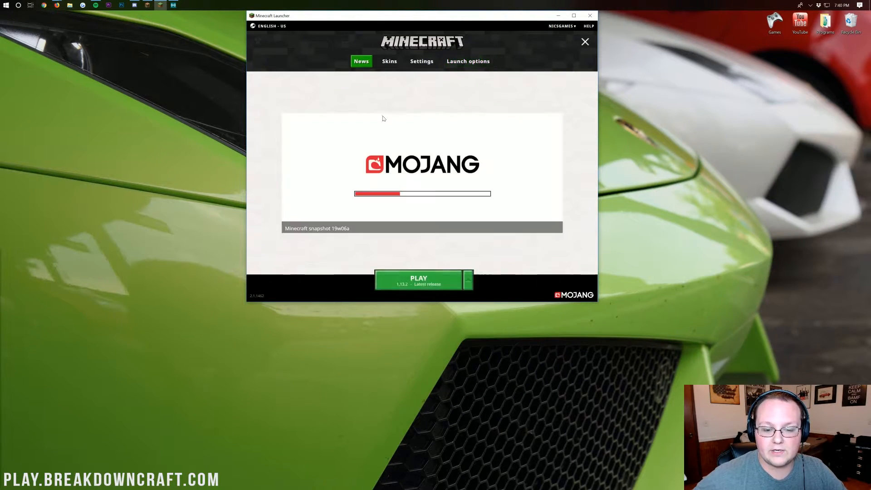
Launch the game with the Play.BreakdownCraft.com profile, starting anyway past the already-running warning.
click(467, 281)
scroll(422, 232, down, 3)
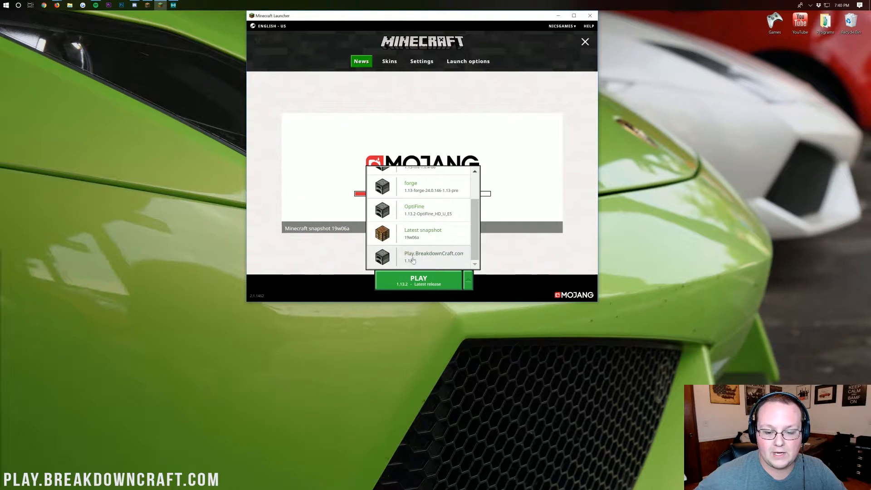
click(429, 259)
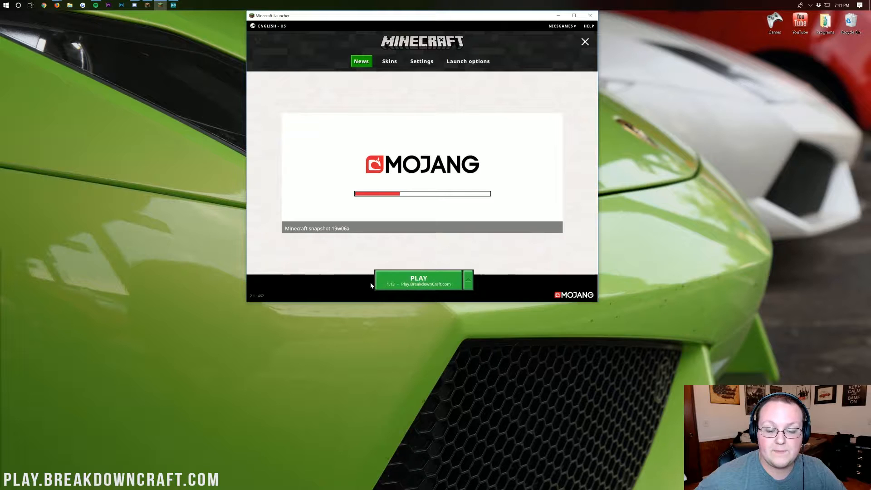
click(419, 280)
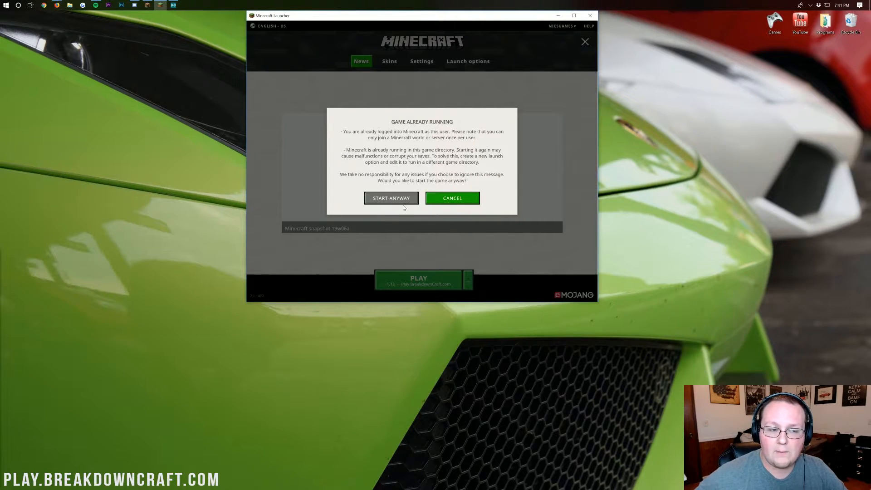
click(392, 198)
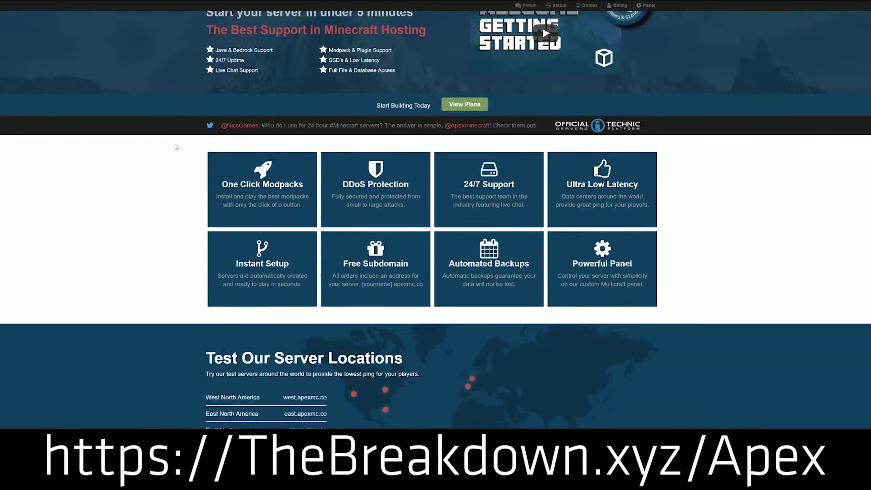
scroll(176, 147, down, 3)
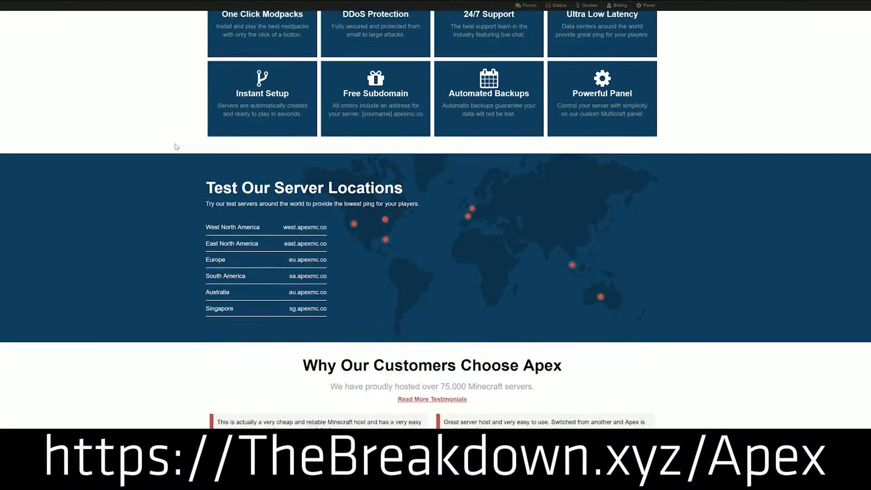
scroll(176, 146, down, 3)
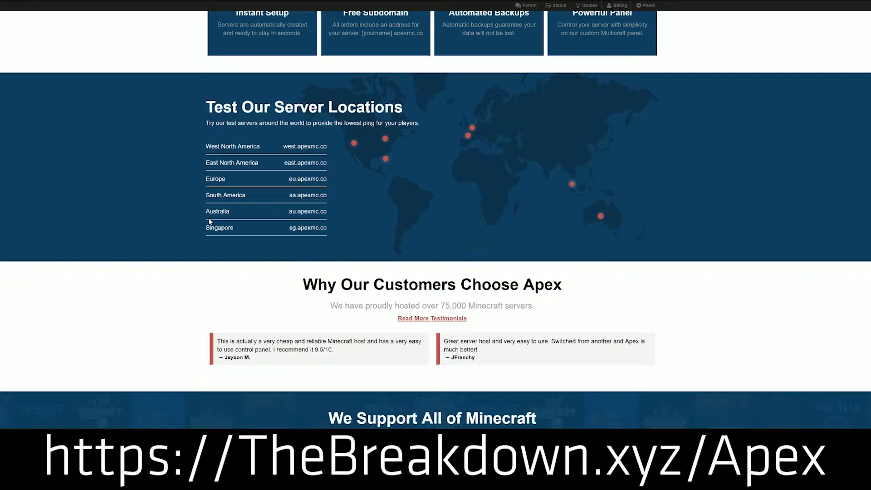
scroll(242, 218, down, 2)
scroll(242, 218, down, 3)
scroll(242, 217, down, 3)
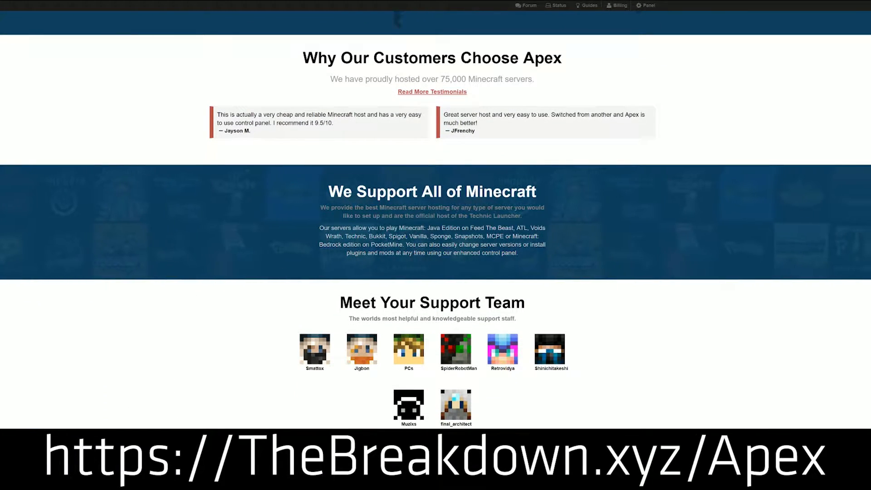
scroll(313, 237, down, 1)
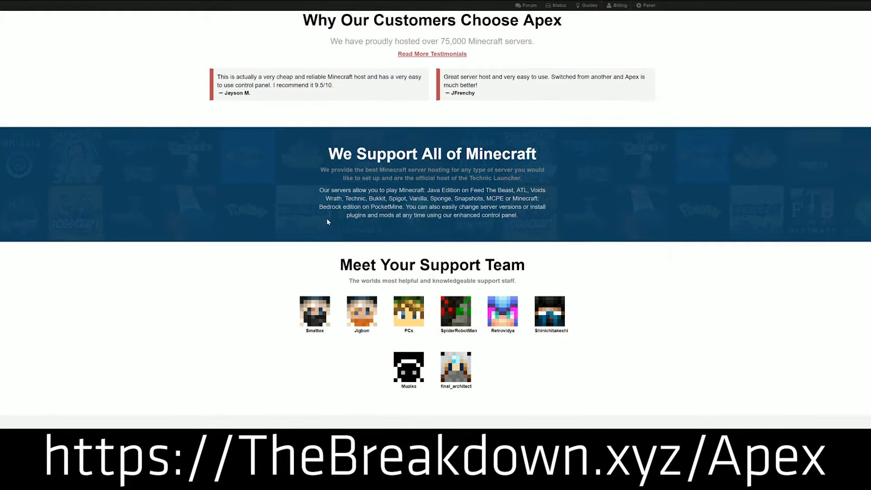
Highlight the Bedrock edition mention, close the Minecraft 1.13 window and restore Firefox.
drag(360, 206, 512, 198)
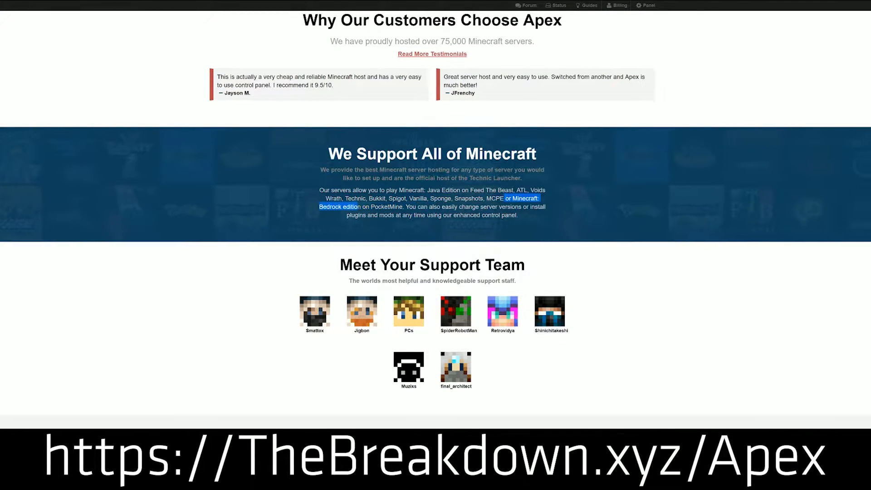
scroll(496, 228, down, 2)
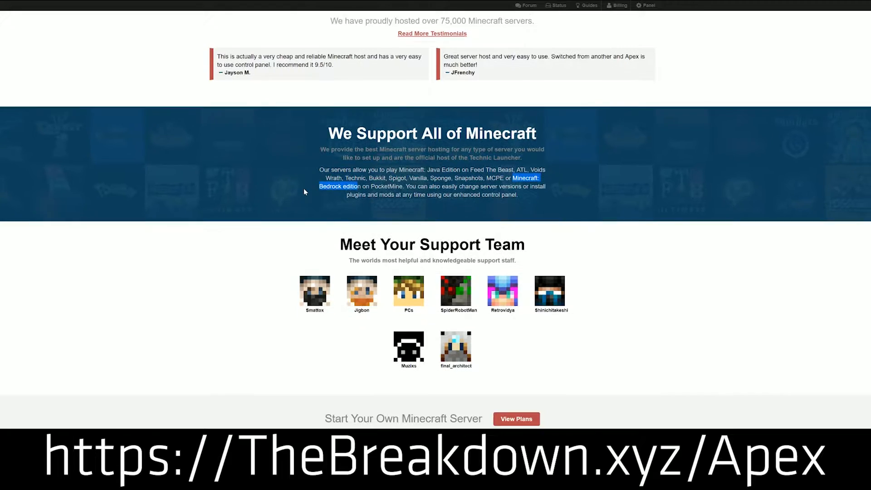
scroll(490, 273, down, 1)
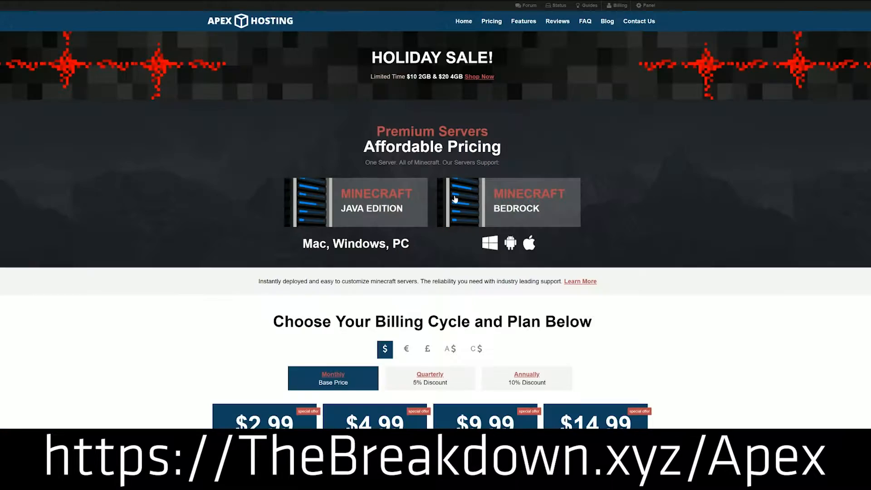
scroll(477, 239, down, 3)
scroll(478, 239, down, 2)
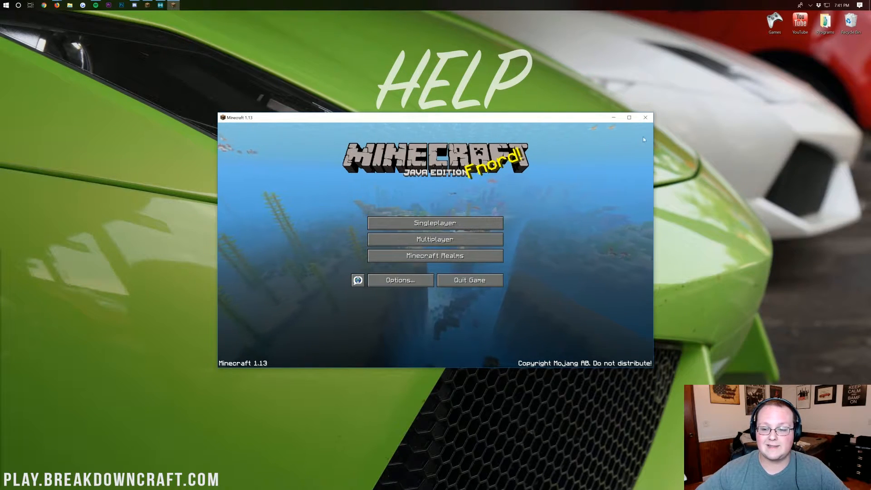
click(646, 118)
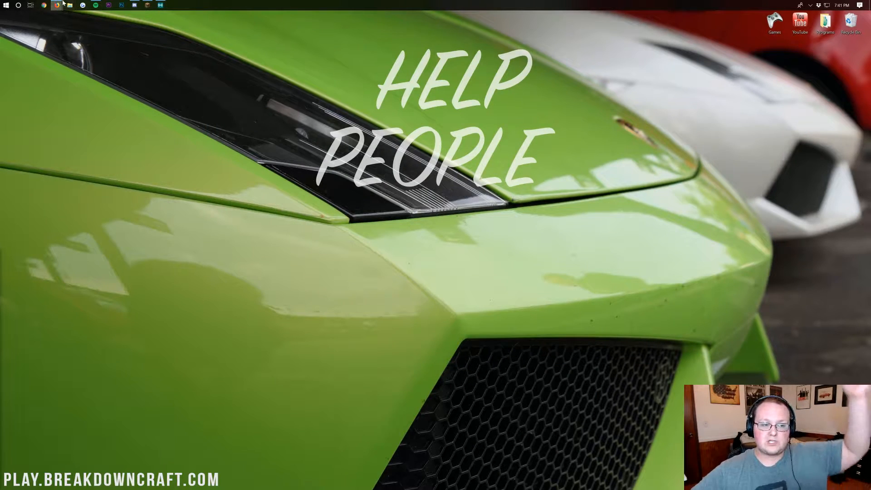
mouse_move(57, 5)
click(77, 40)
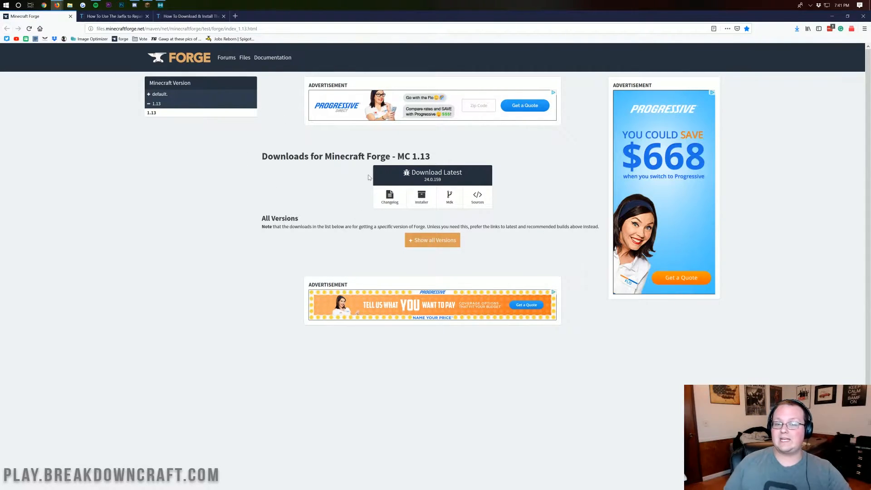
Load thebreakdown.xyz/forge in a new tab and skim the Forge install tutorial.
key(ctrl+t)
text(the)
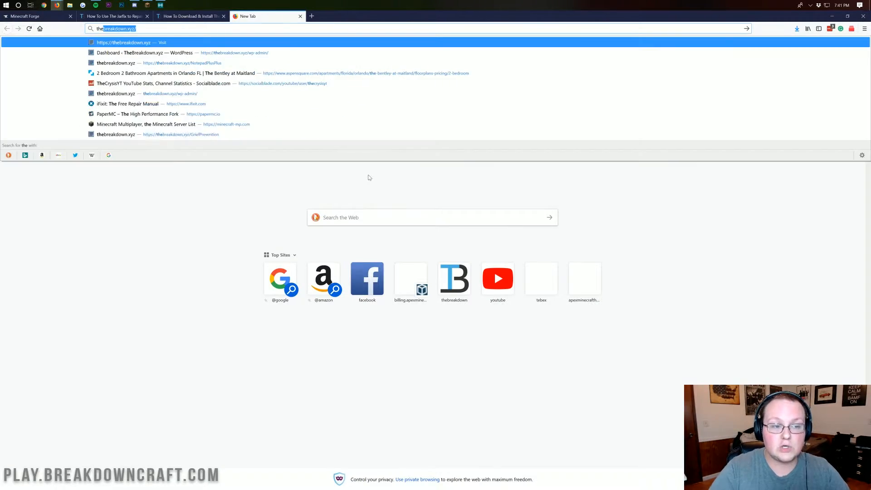
text(breakdown.xyz/forge)
key(Return)
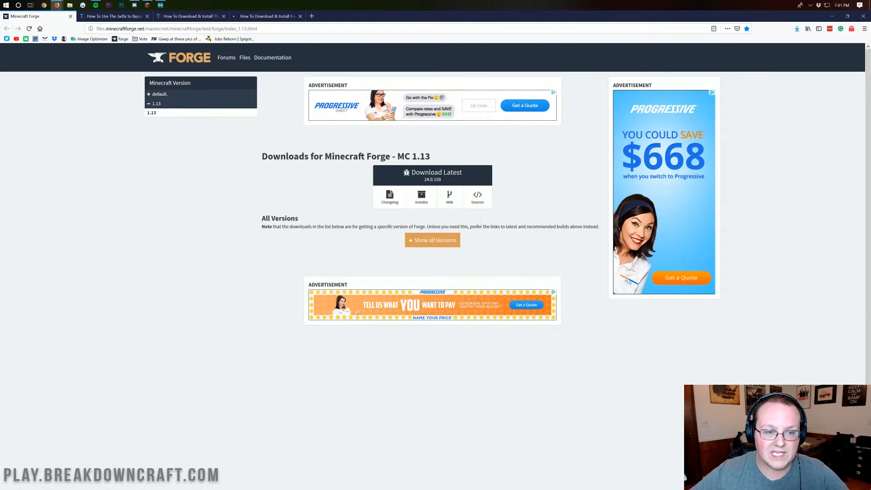
click(265, 16)
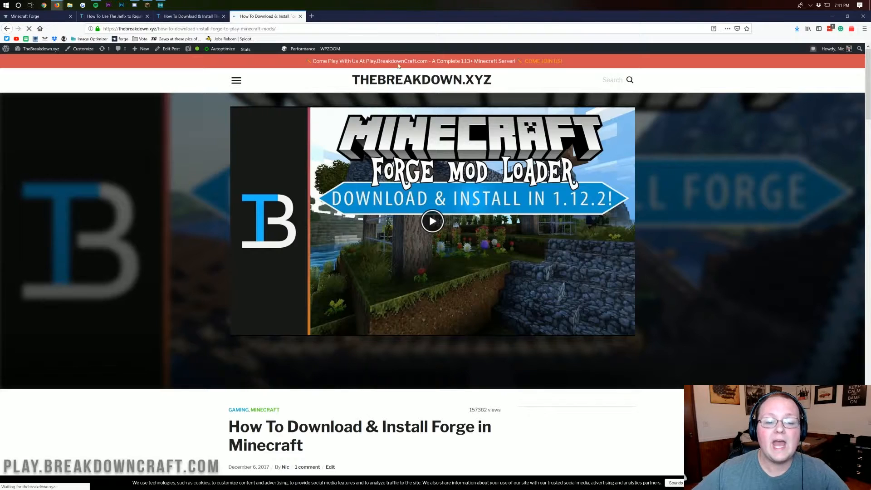
scroll(404, 131, down, 5)
scroll(404, 131, down, 5)
scroll(404, 132, down, 8)
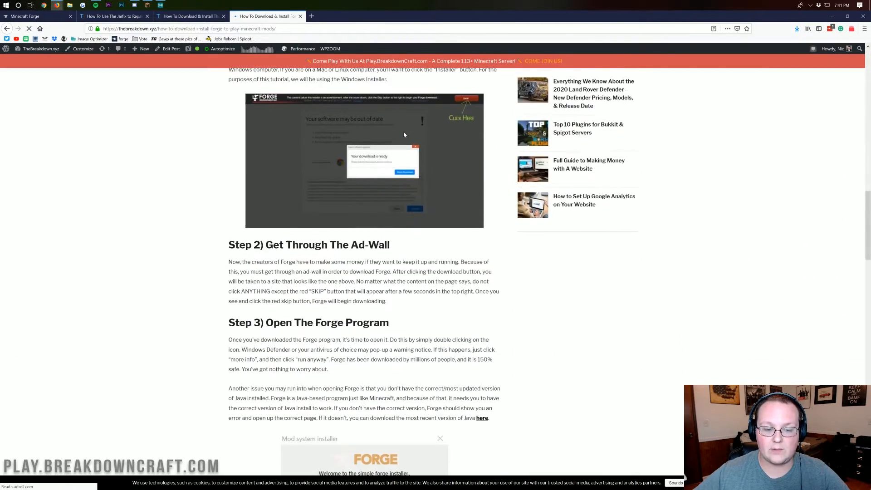
scroll(404, 131, down, 6)
scroll(404, 132, down, 3)
key(Home)
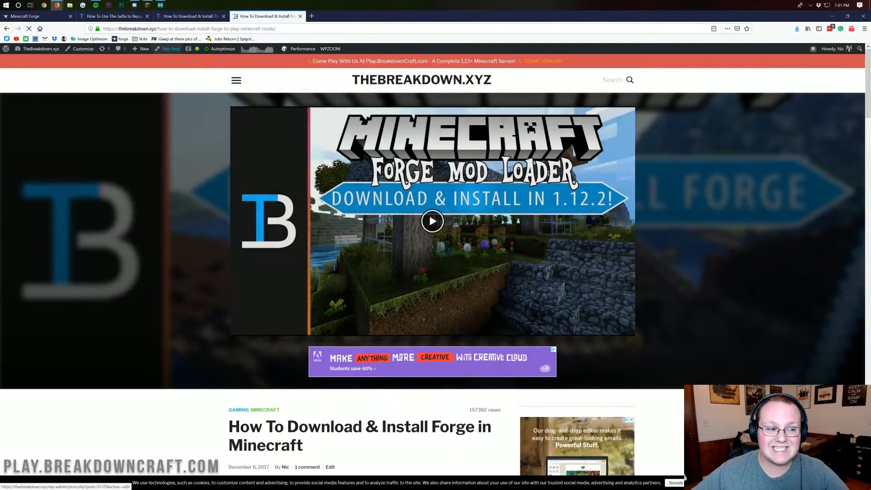
Return to the Forge downloads page and choose the 1.13 Installer download.
click(34, 16)
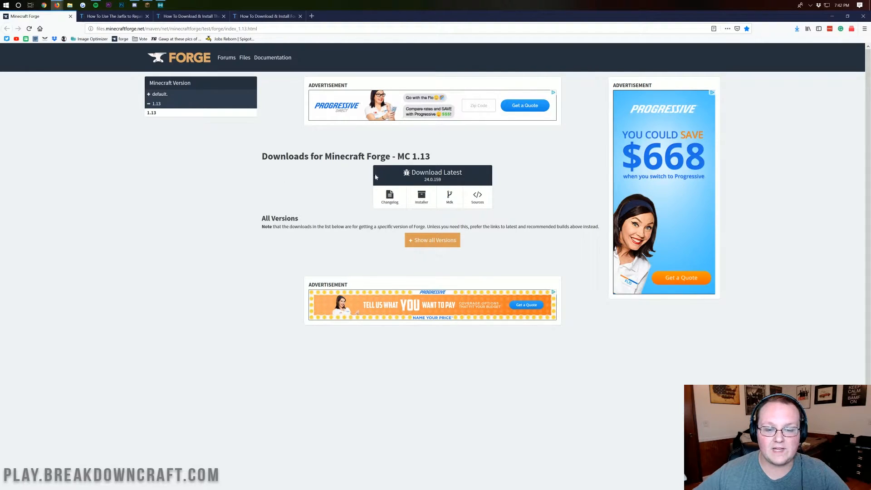
click(422, 198)
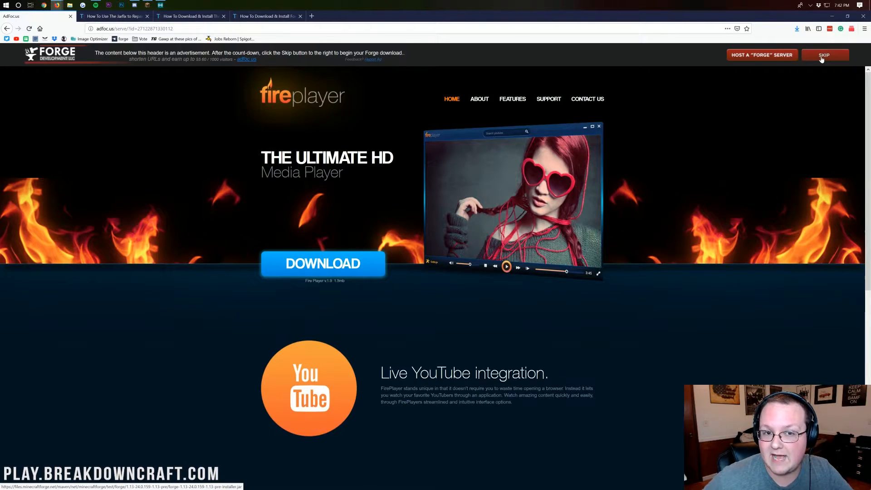
Skip the adfoc.us advertisement, save the Forge 1.13 pre-installer jar and minimize Firefox.
click(823, 58)
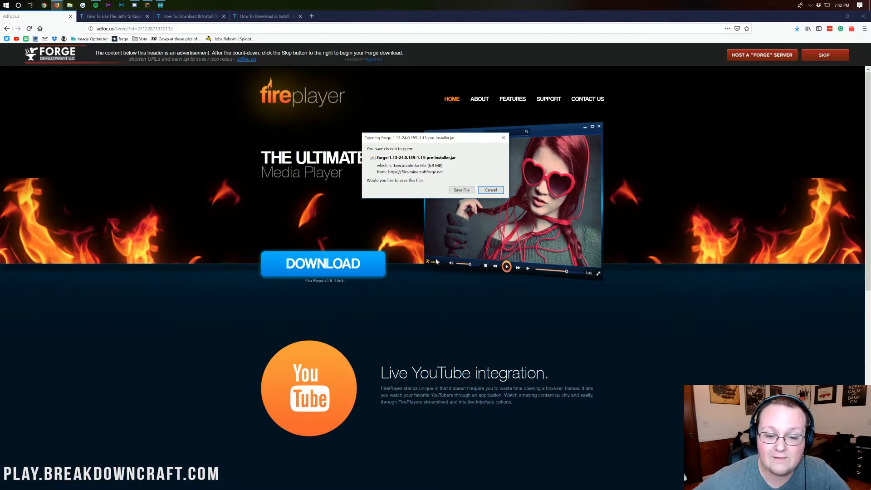
click(474, 190)
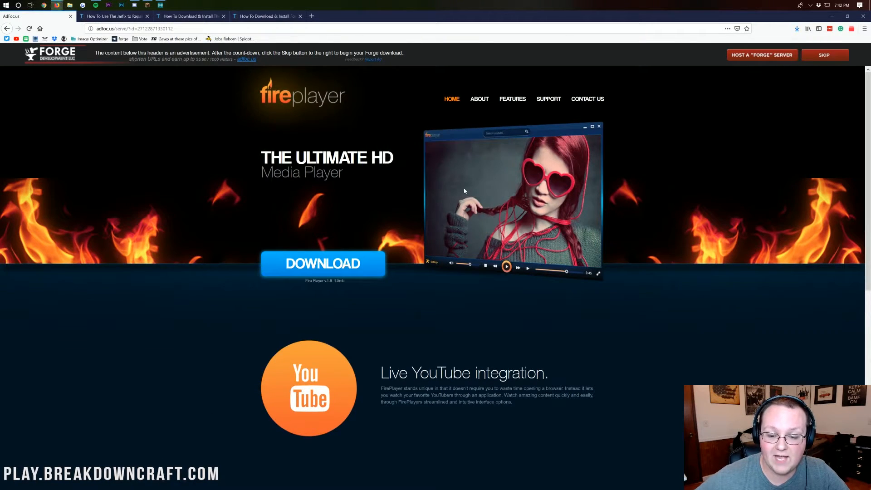
click(830, 16)
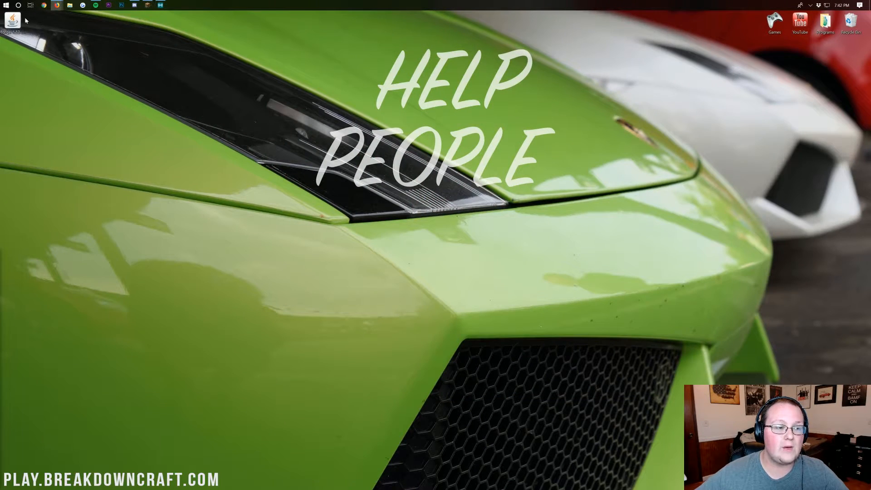
Move the Forge installer jar across the desktop and open the Downloads folder from Start search.
drag(13, 21, 317, 64)
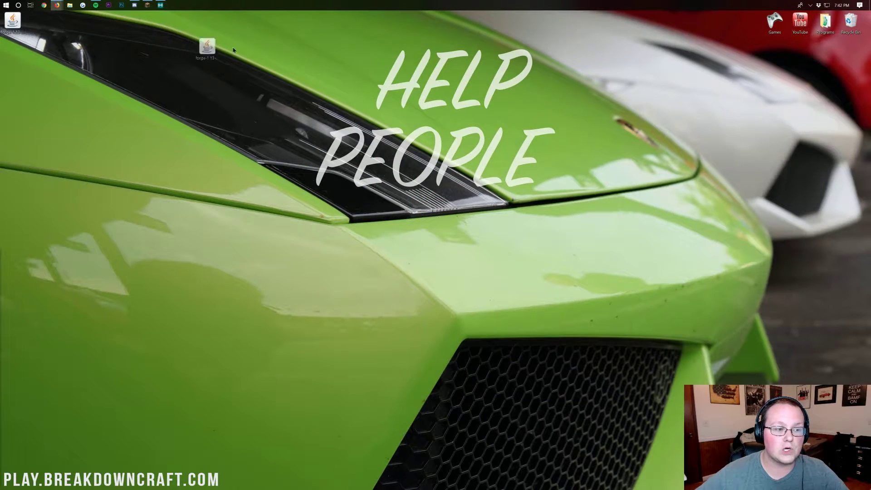
click(319, 103)
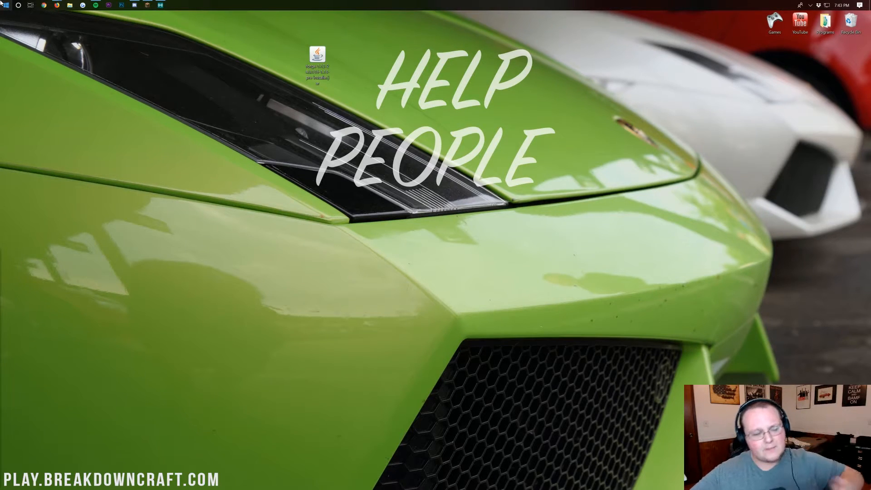
click(4, 4)
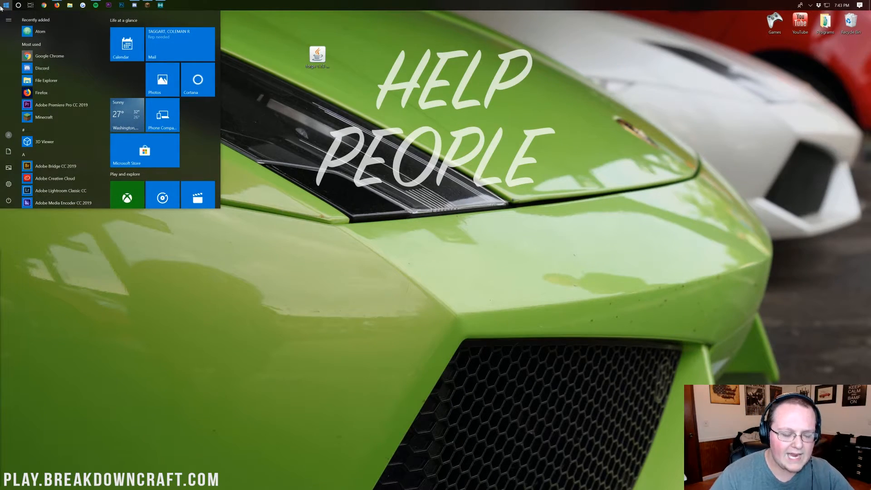
text(downloads)
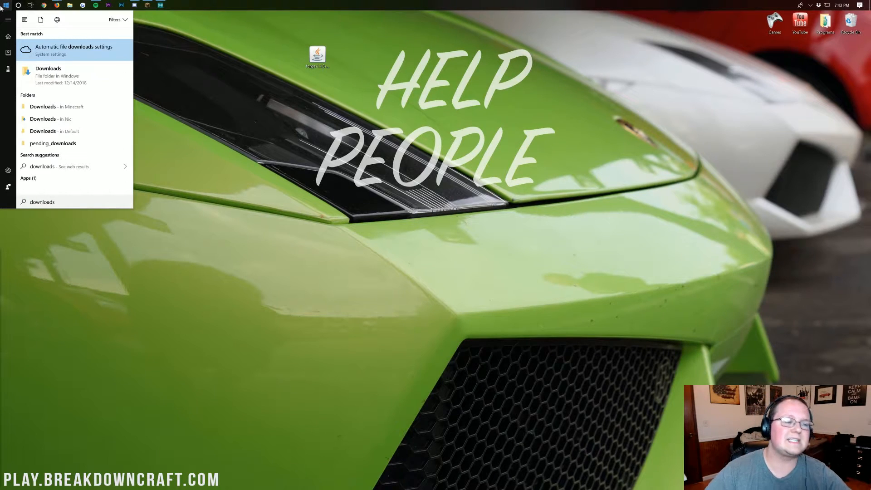
click(48, 71)
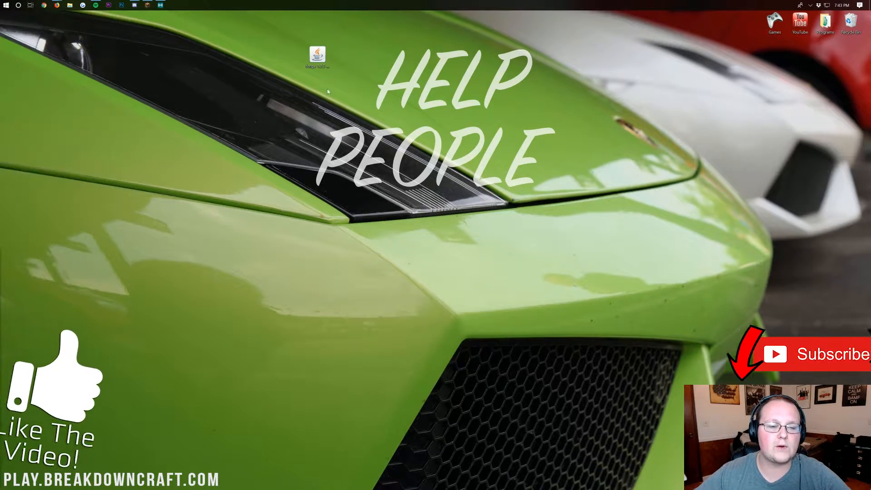
Reposition the installer icon on the desktop and close the Downloads folder window.
drag(319, 59, 429, 232)
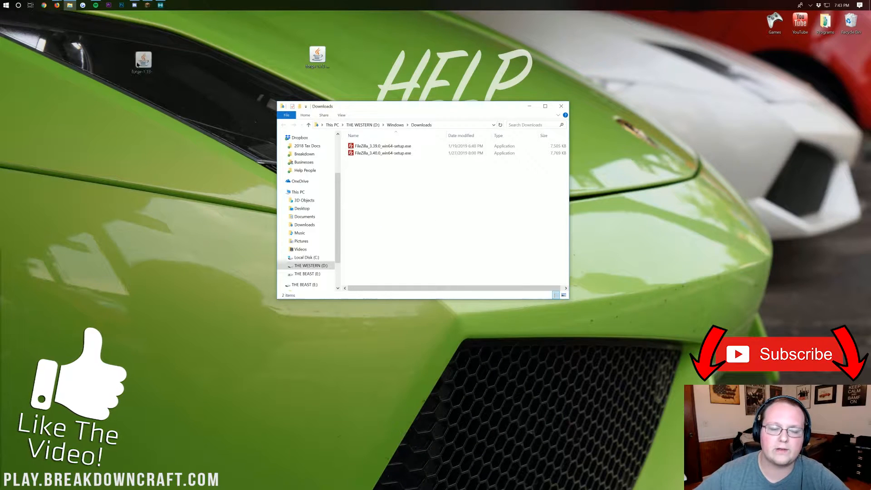
key(Escape)
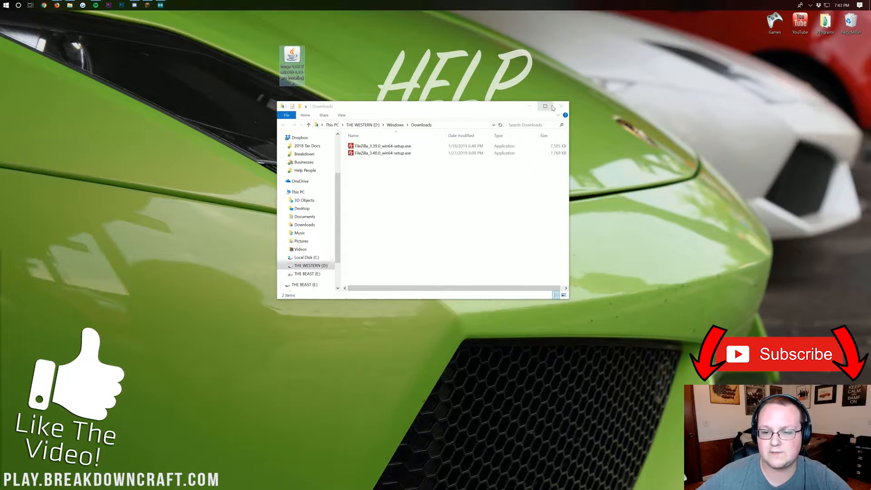
click(562, 107)
Check Open with... on the Forge jar and dismiss the app choice prompt.
mouse_move(295, 65)
mouse_down()
mouse_move(351, 65)
mouse_move(340, 69)
mouse_up()
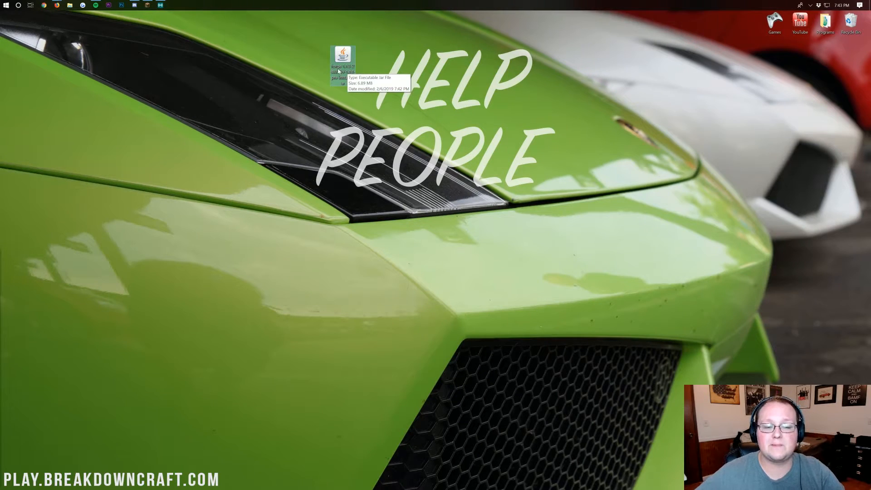
right_click(337, 63)
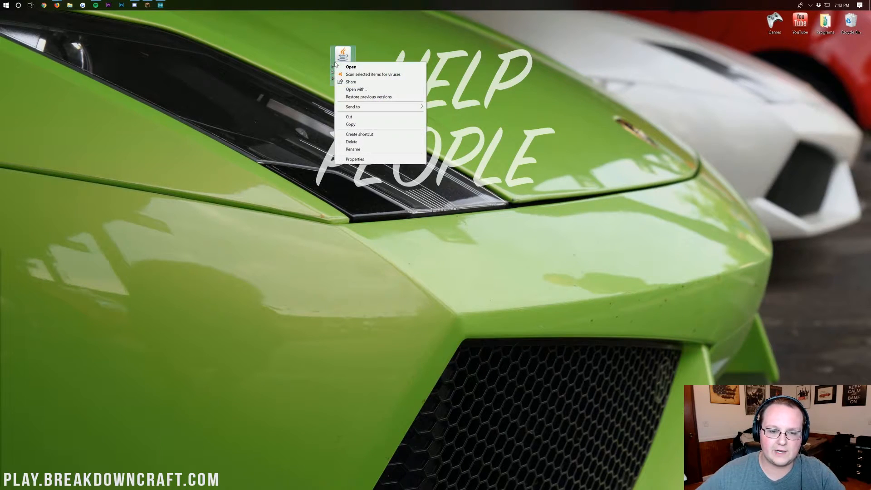
click(357, 90)
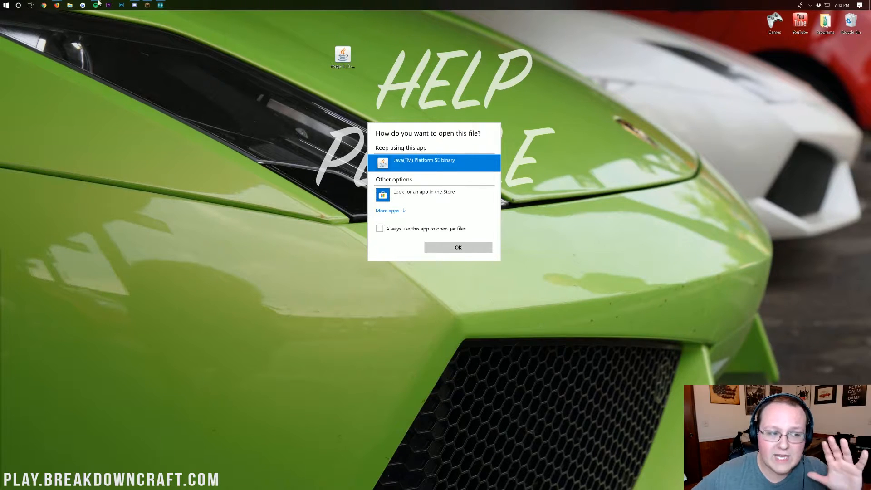
click(57, 4)
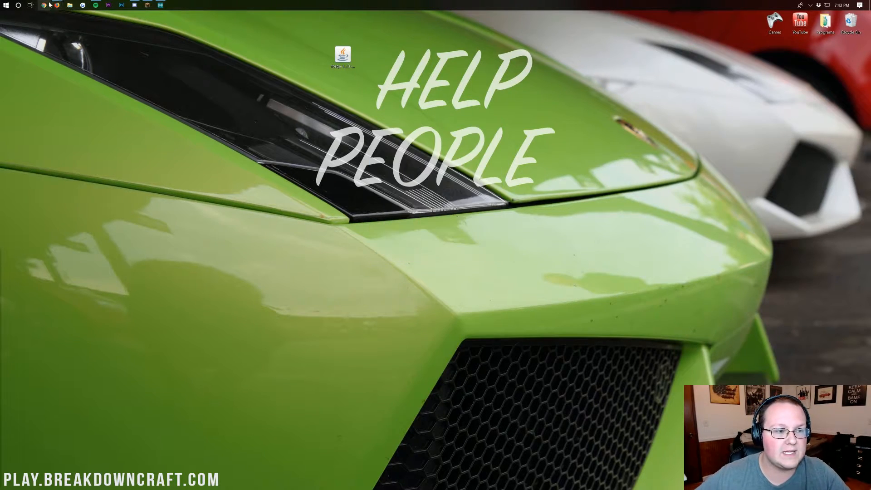
Bring Firefox back and switch to the Java SE Development Kit tutorial.
click(60, 5)
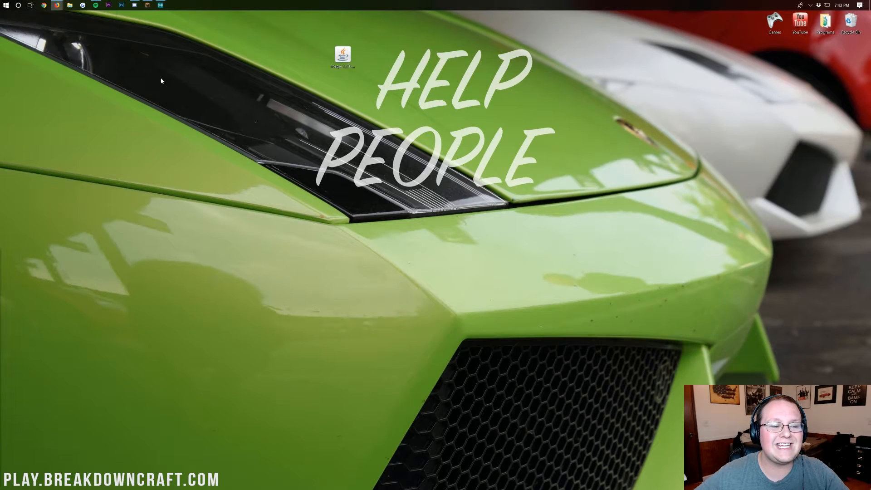
click(185, 17)
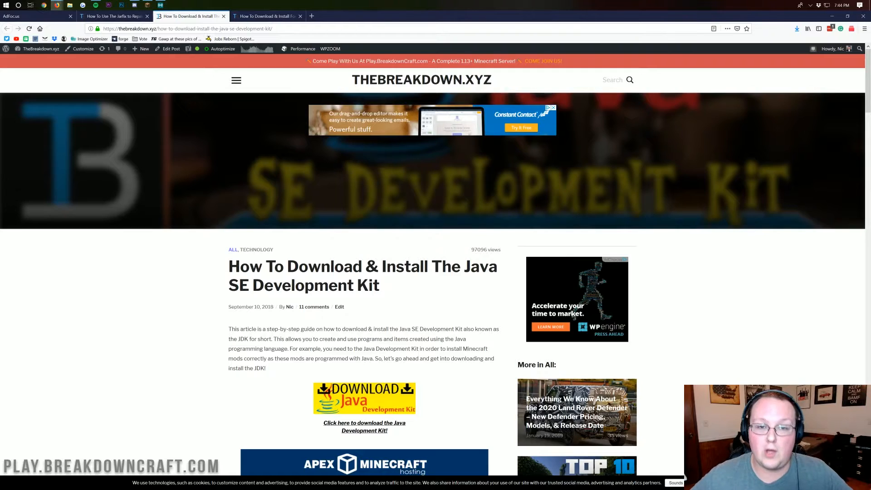
scroll(436, 273, down, 3)
scroll(436, 273, up, 3)
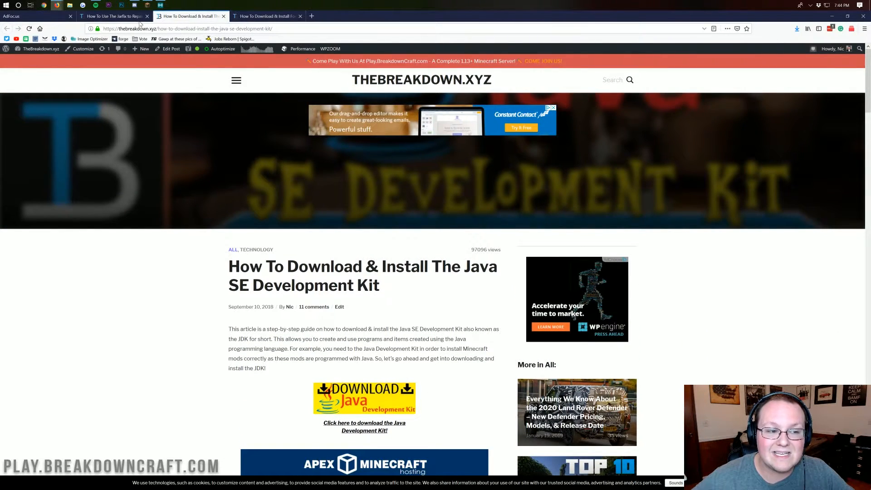
Switch to the Jarfix article on repairing .jar files.
key(ctrl+shift+Tab)
scroll(298, 267, down, 3)
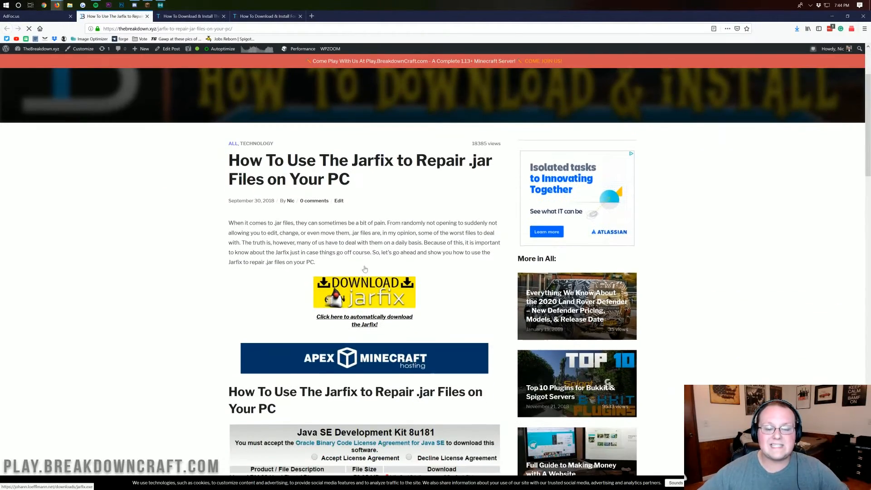
scroll(368, 236, down, 2)
scroll(372, 229, down, 3)
scroll(373, 229, down, 2)
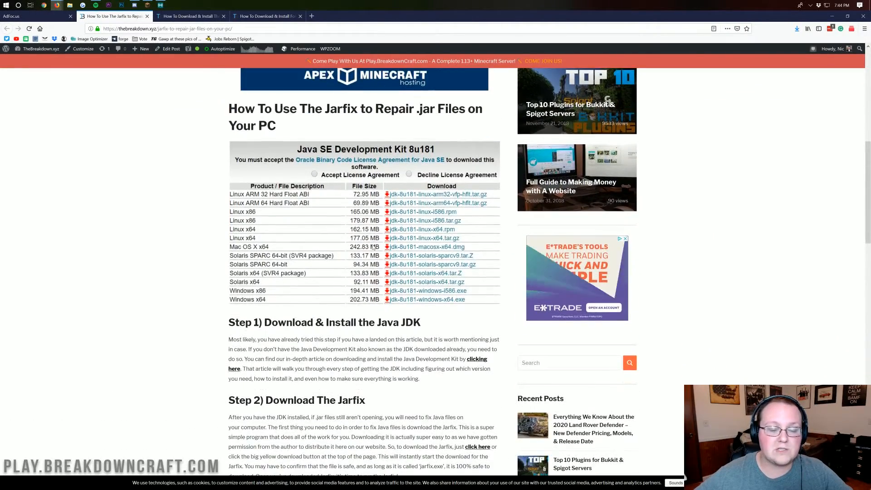
scroll(372, 230, up, 5)
scroll(372, 245, up, 4)
scroll(372, 250, down, 2)
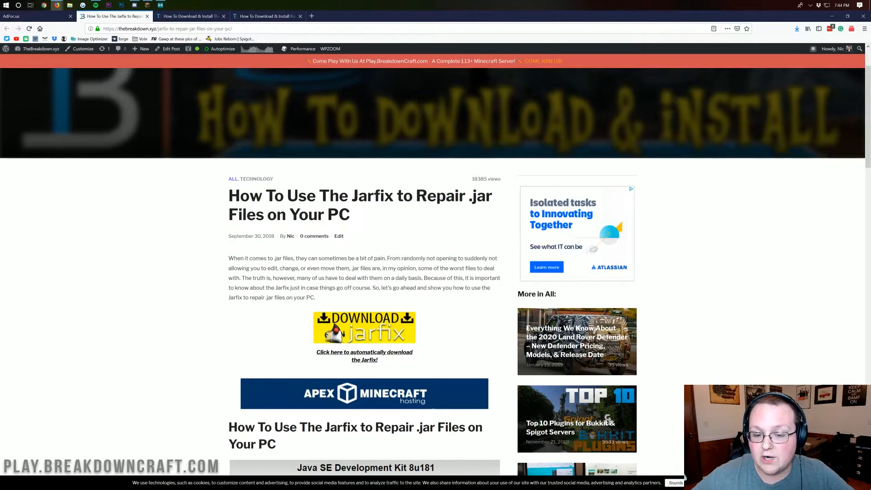
scroll(361, 217, down, 5)
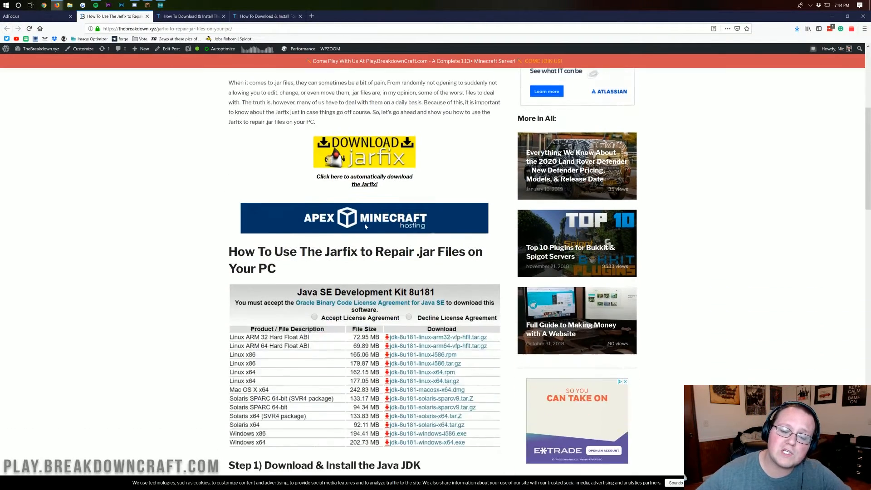
scroll(362, 216, down, 1)
scroll(361, 216, down, 2)
scroll(362, 216, down, 3)
scroll(309, 266, down, 2)
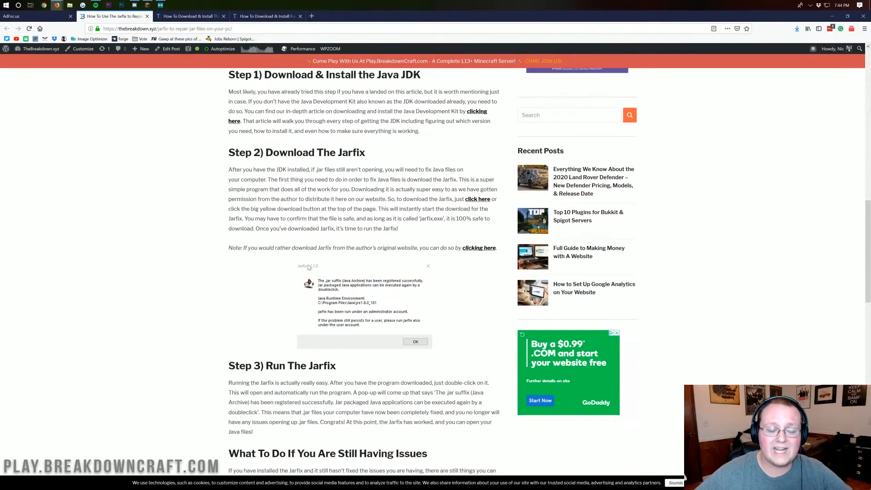
scroll(302, 262, up, 5)
scroll(303, 263, up, 10)
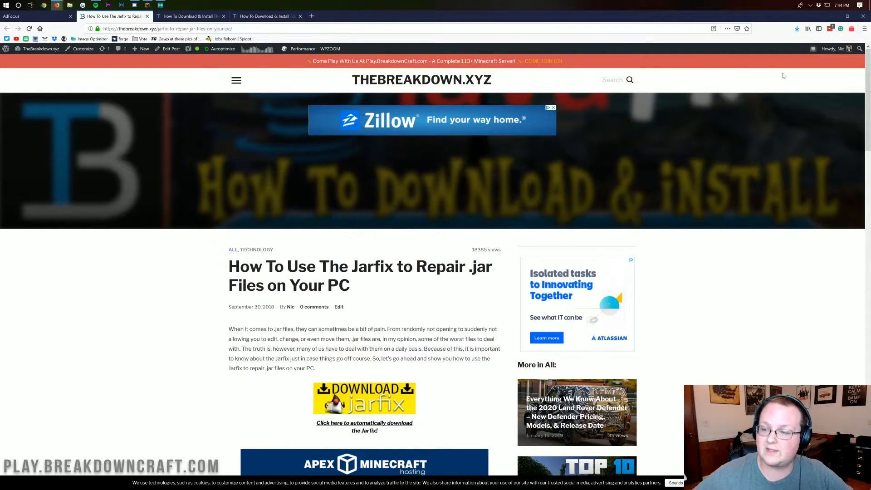
Run the Forge jar with Java from the desktop and move the installer window up.
click(832, 15)
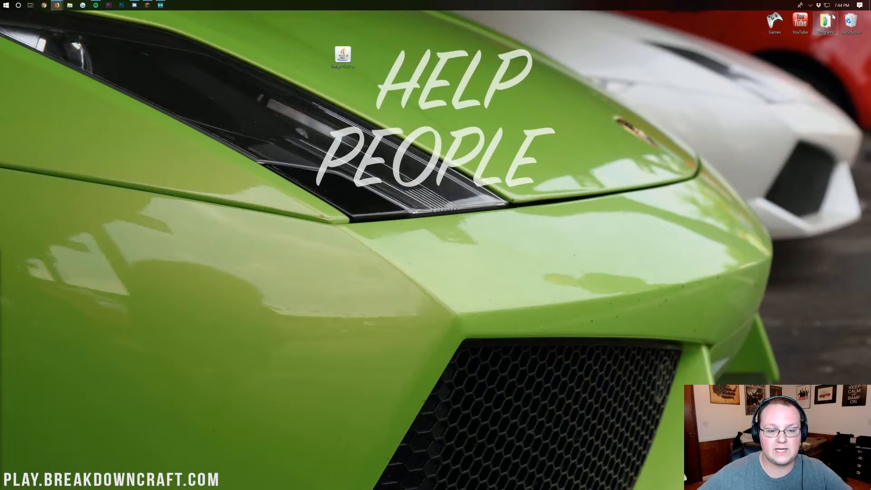
right_click(342, 56)
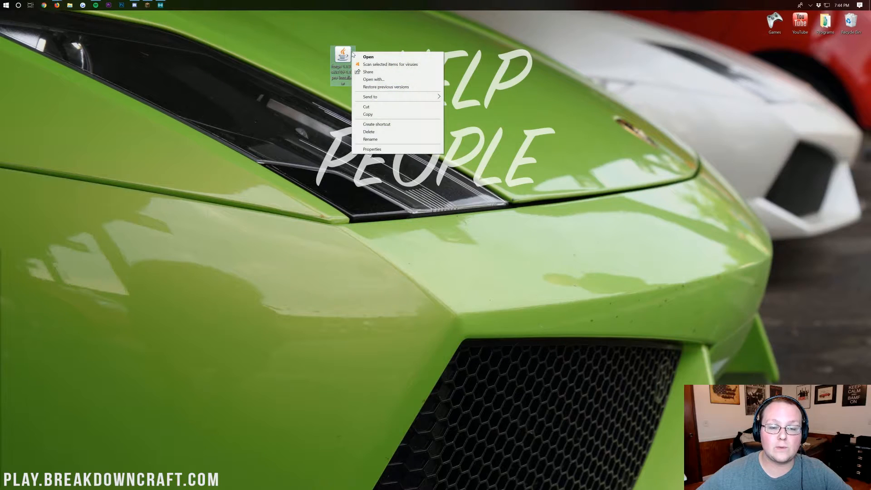
click(370, 79)
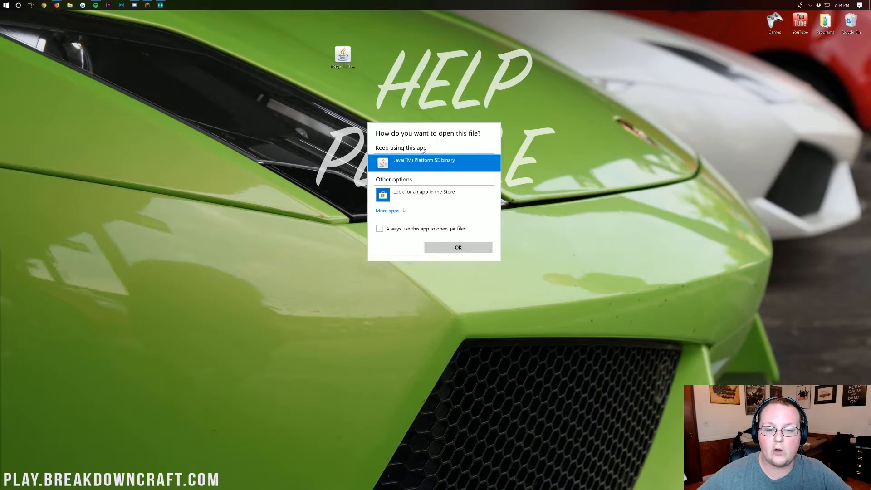
click(458, 248)
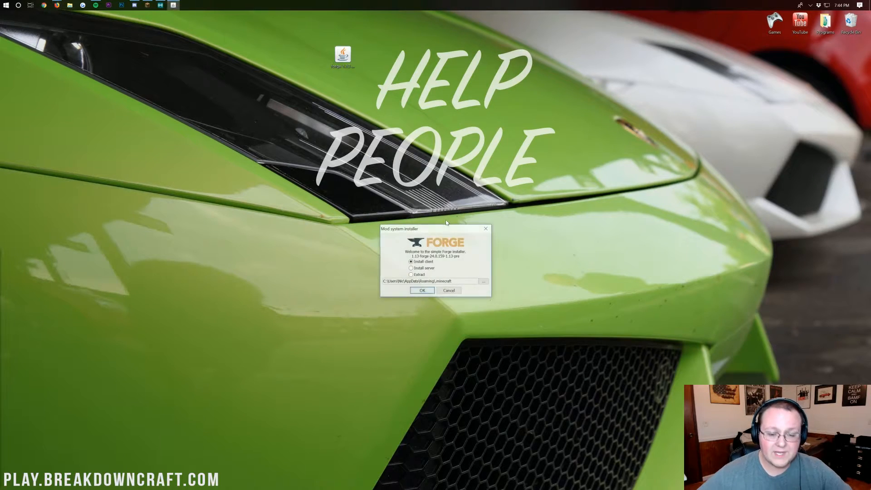
drag(438, 230, 428, 121)
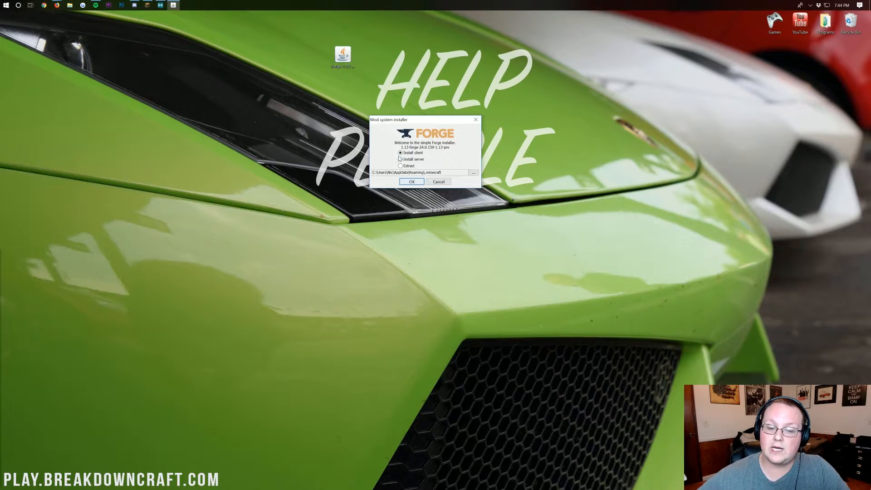
Install the Forge 1.13 client profile, confirm completion and restore Firefox.
click(410, 183)
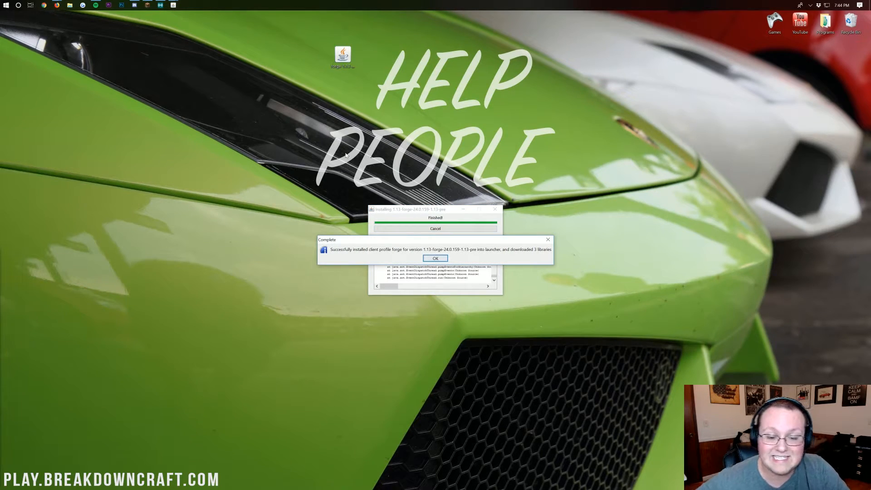
click(436, 259)
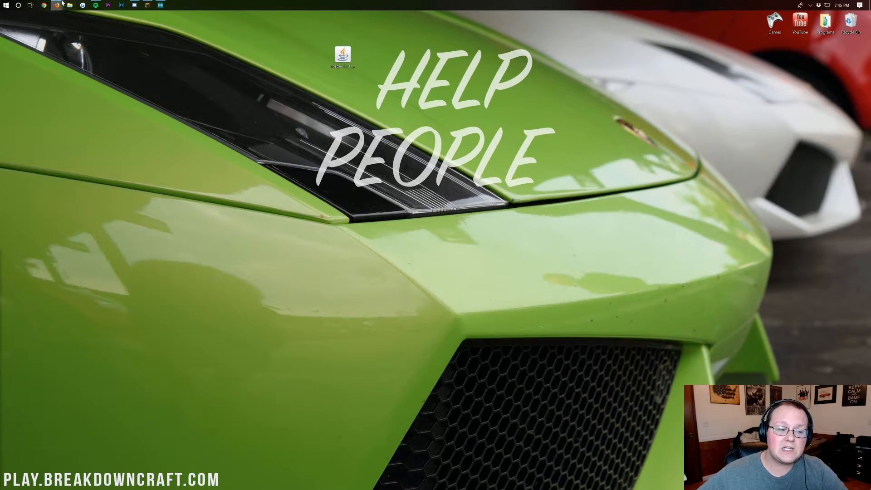
mouse_move(57, 4)
click(77, 41)
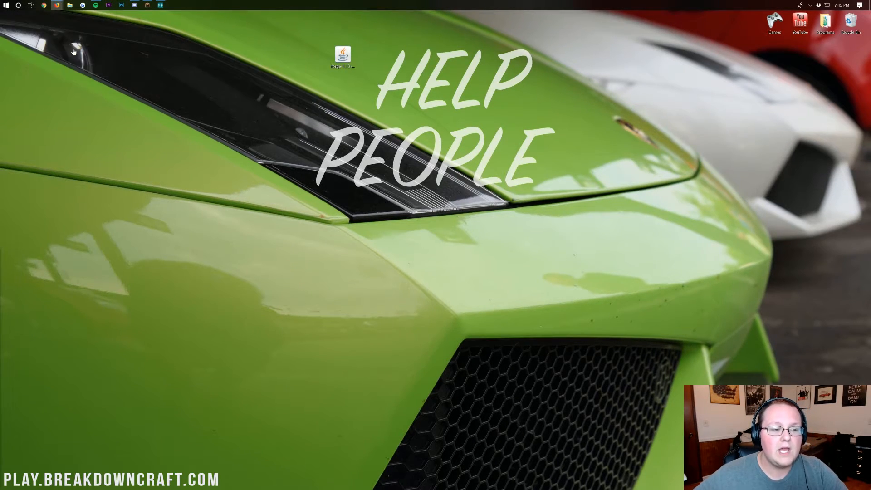
Return to the Forge downloads page and expand the full table of 1.13 builds.
click(25, 16)
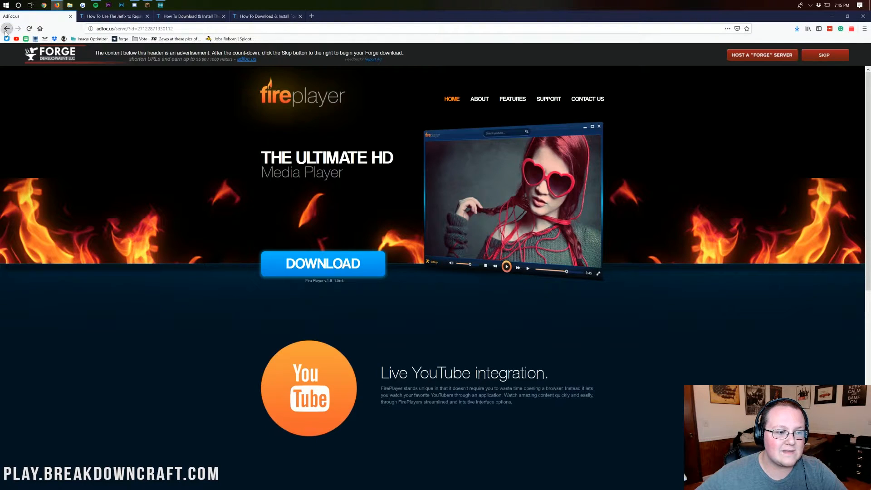
click(7, 28)
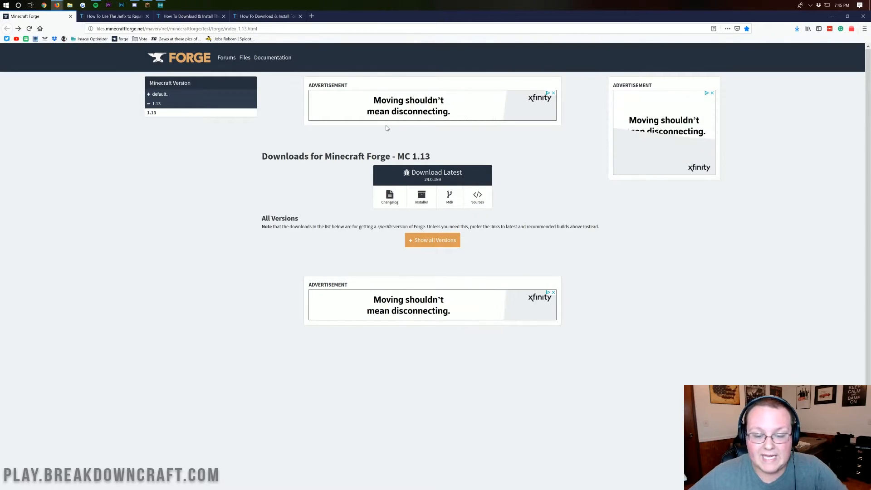
click(425, 243)
scroll(425, 244, down, 2)
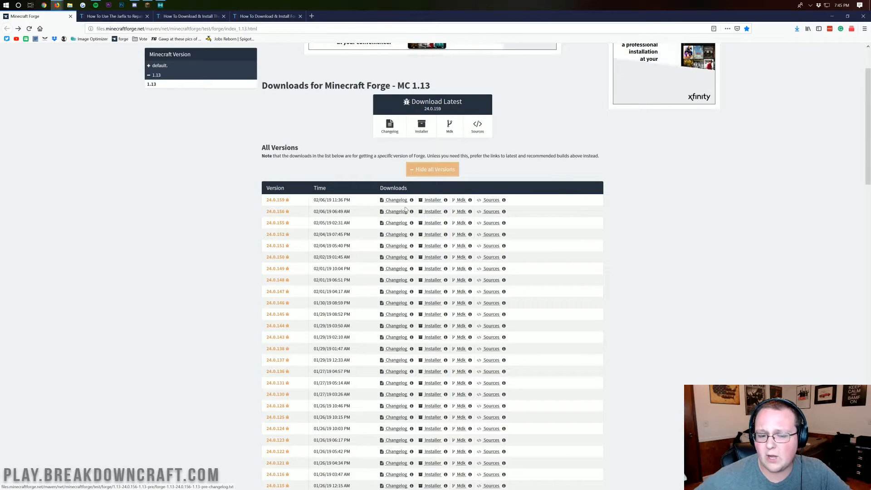
scroll(531, 210, up, 2)
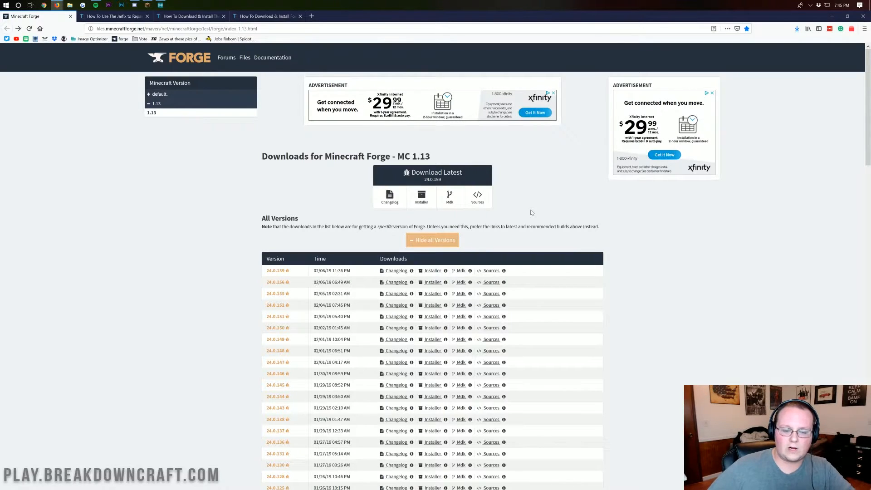
Check the release date of build 24.0.159, then minimize Firefox to the desktop.
drag(314, 272, 329, 272)
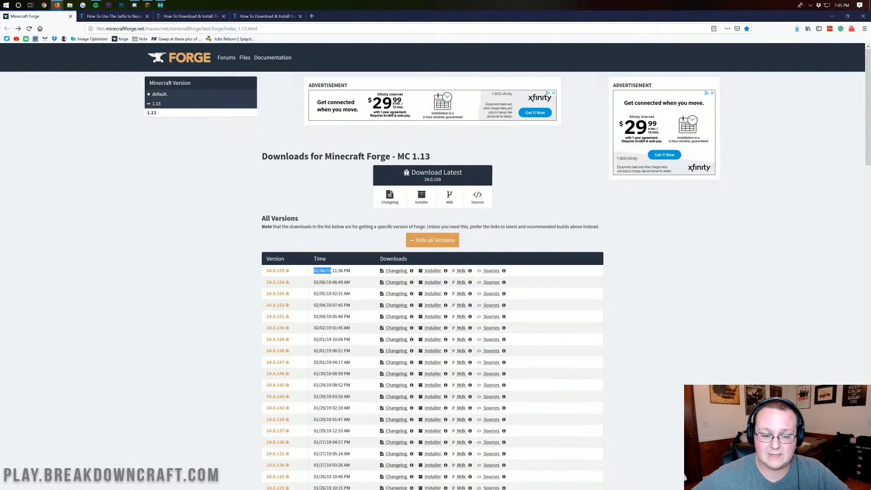
scroll(329, 260, down, 1)
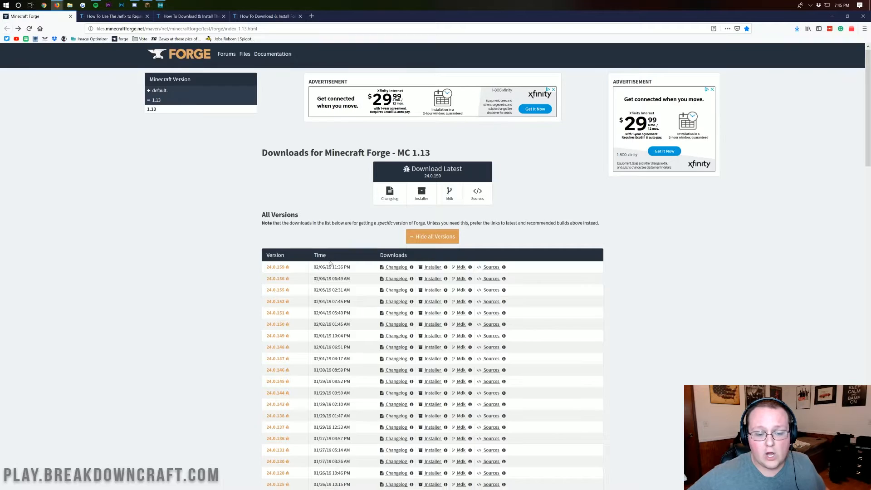
click(330, 261)
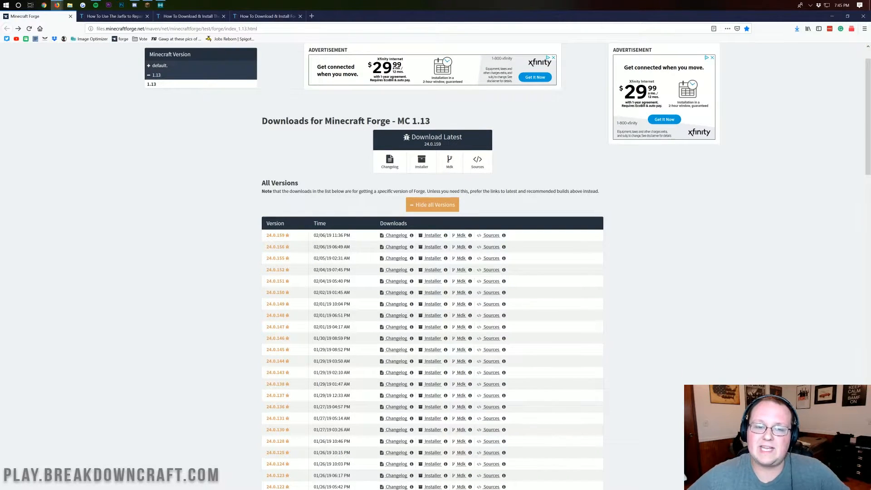
scroll(361, 271, up, 1)
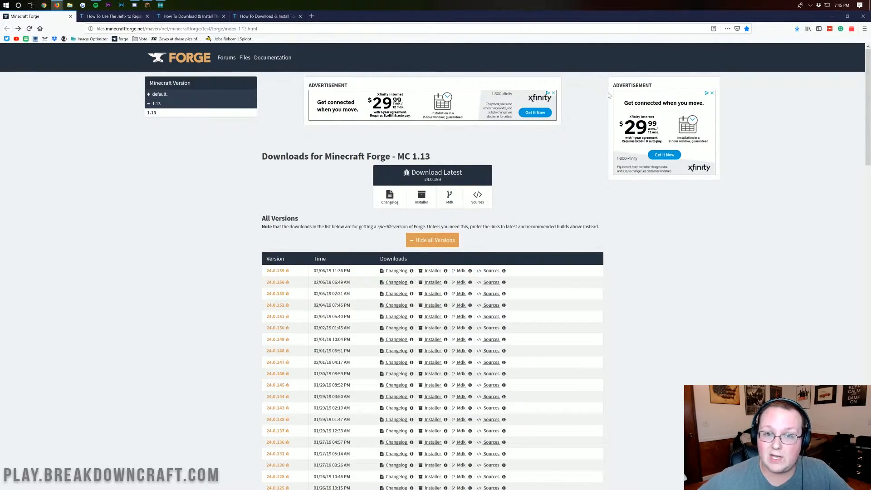
click(828, 16)
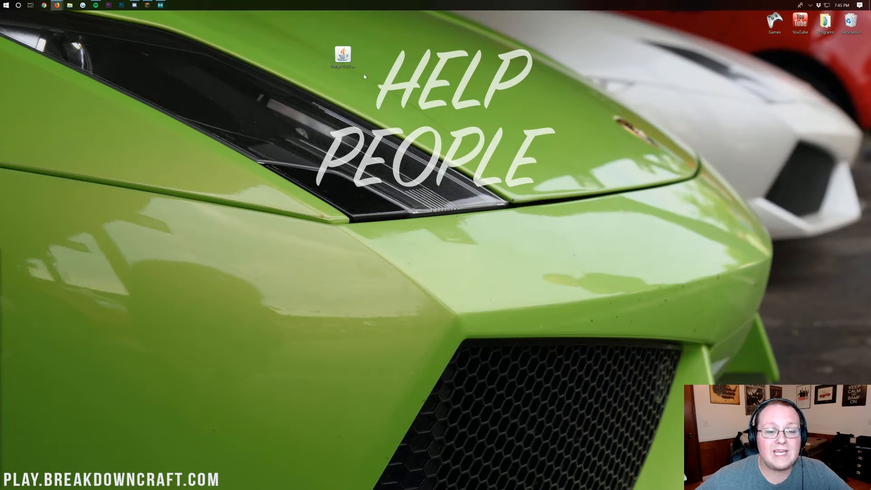
Start the Minecraft Launcher from the Games folder on the desktop.
double_click(775, 22)
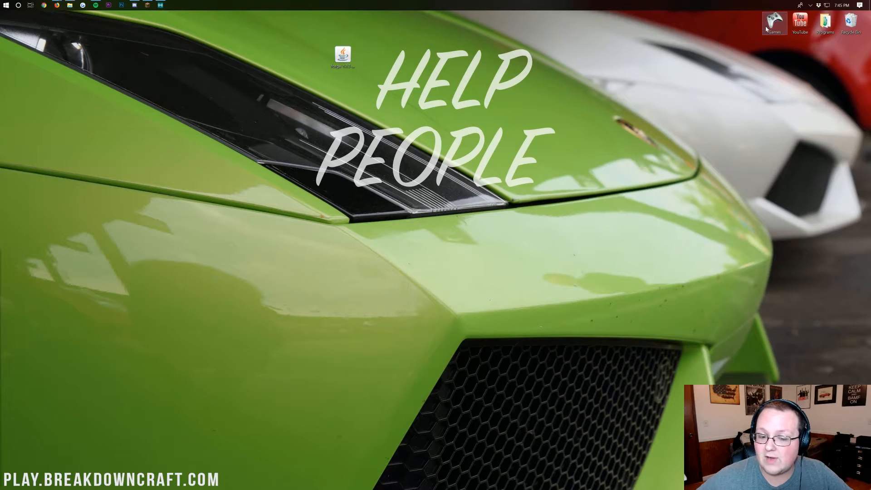
double_click(364, 217)
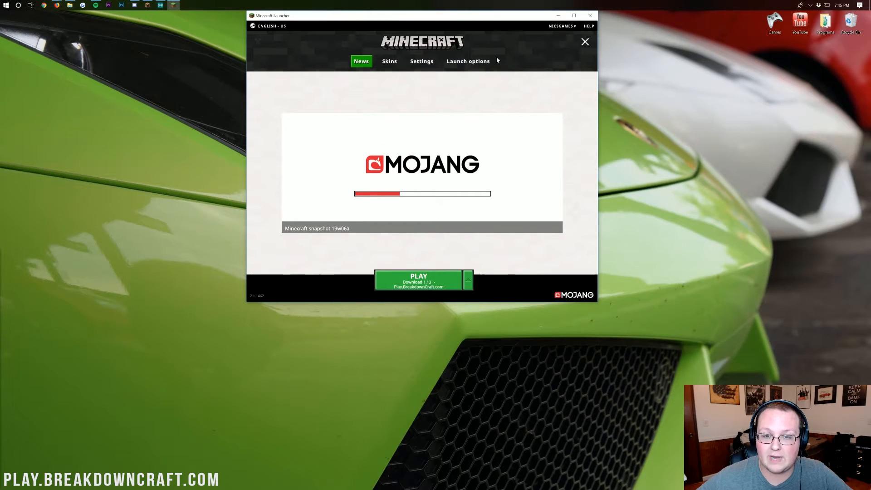
Pick the forge profile in the PLAY dropdown and show the Launch options list.
click(469, 283)
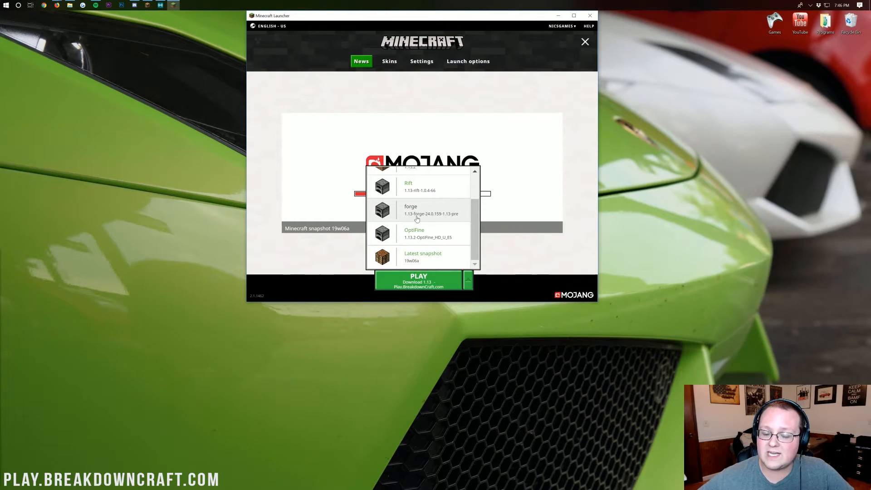
click(420, 218)
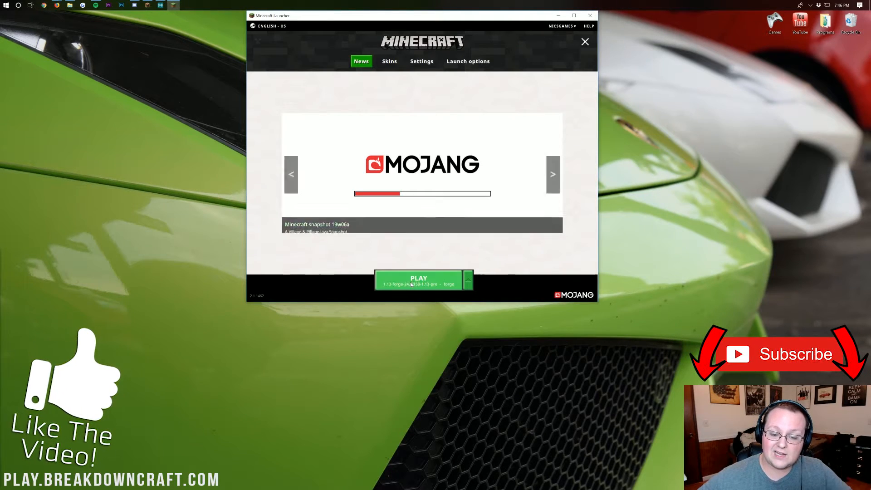
click(468, 61)
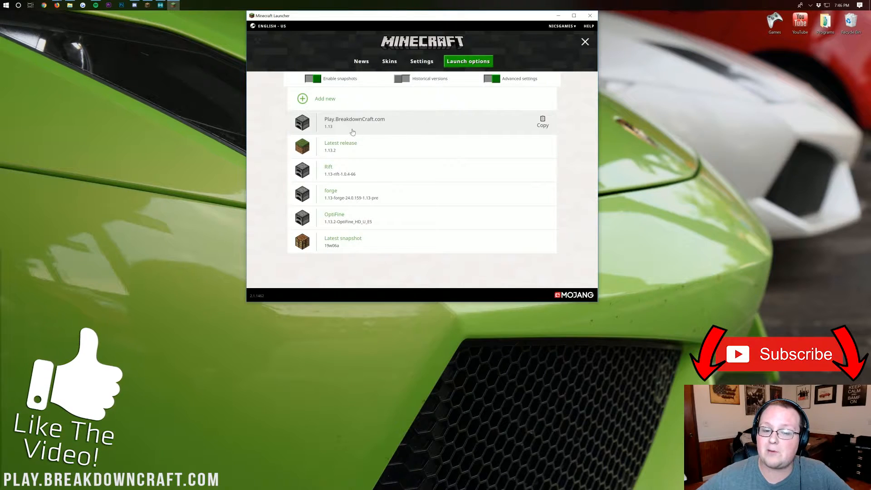
mouse_move(359, 123)
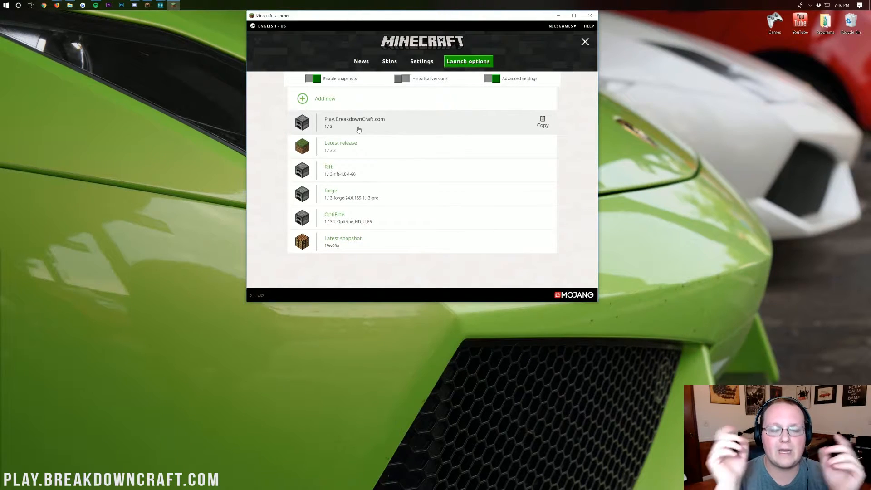
Set the Play.BreakdownCraft.com profile to release 1.13-forge-24.0.159-1.13-pre and save it.
click(356, 129)
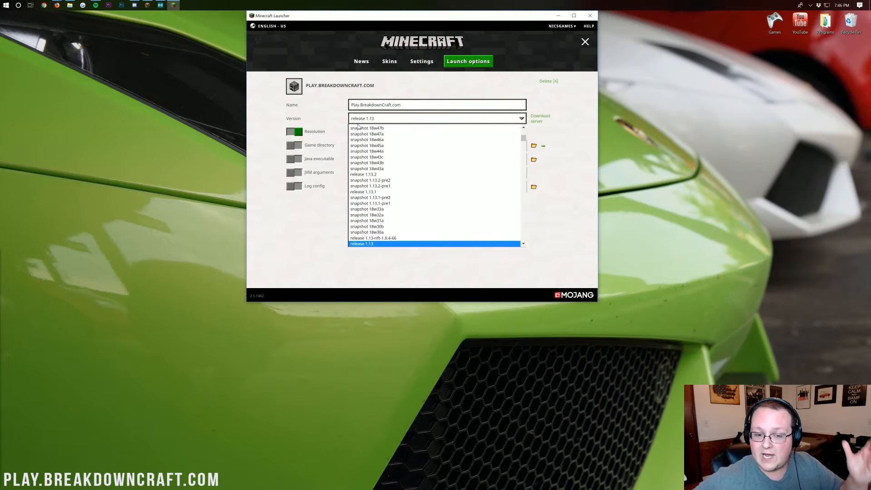
scroll(393, 165, down, 5)
scroll(394, 165, down, 5)
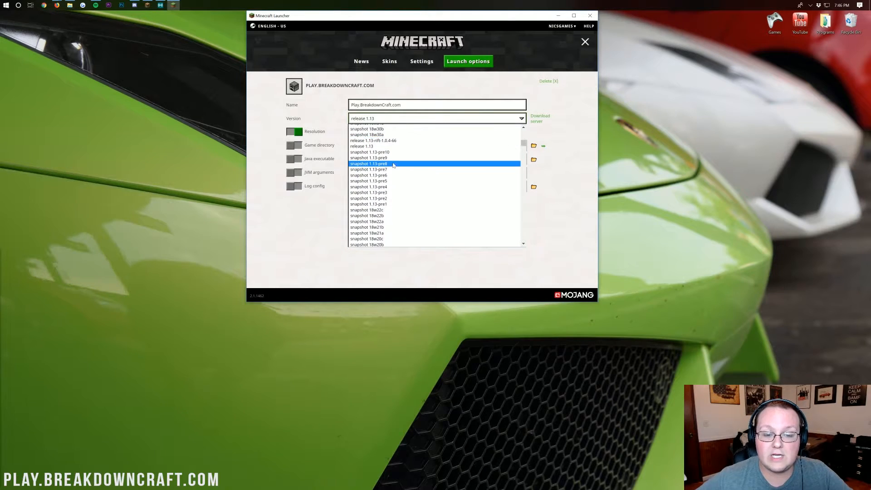
scroll(393, 165, down, 10)
scroll(395, 177, down, 10)
scroll(398, 191, down, 10)
scroll(392, 205, down, 5)
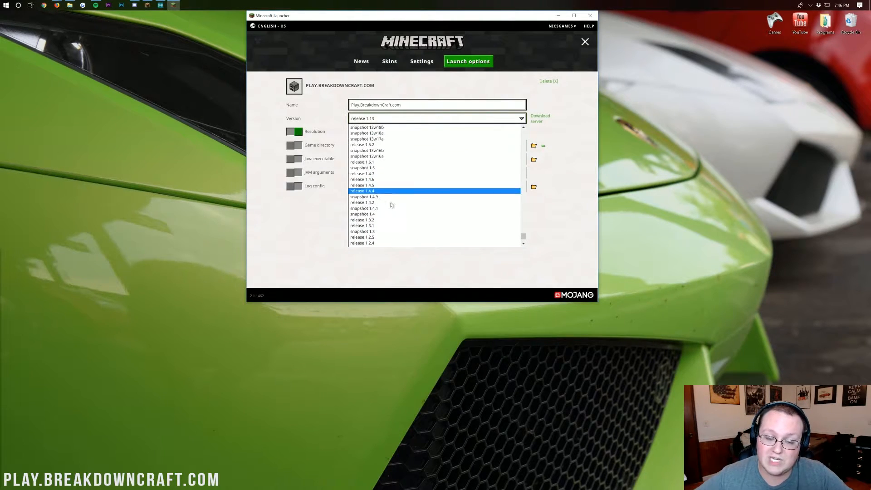
scroll(392, 205, down, 5)
scroll(389, 211, up, 10)
scroll(388, 214, up, 5)
scroll(387, 219, up, 10)
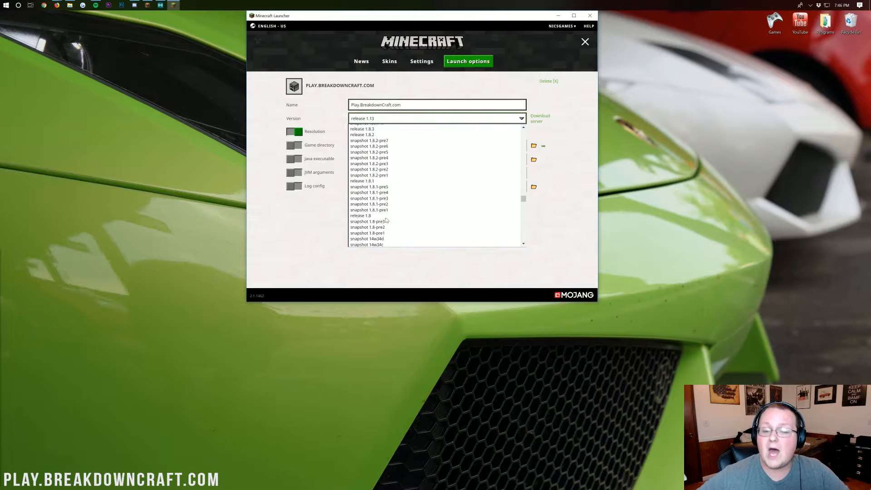
scroll(387, 222, up, 10)
scroll(387, 218, up, 10)
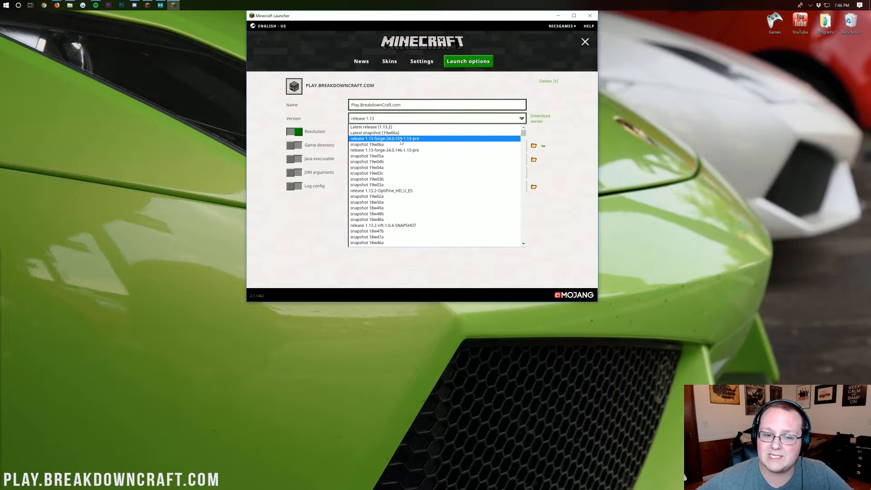
click(400, 139)
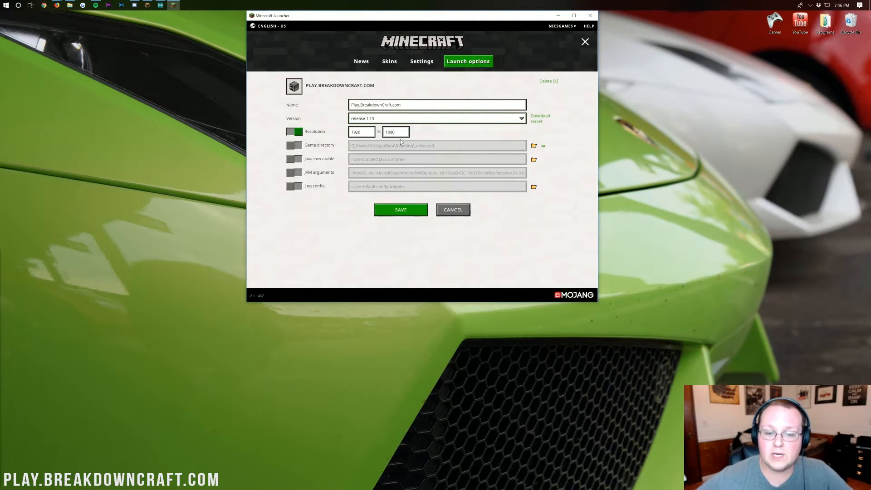
click(400, 210)
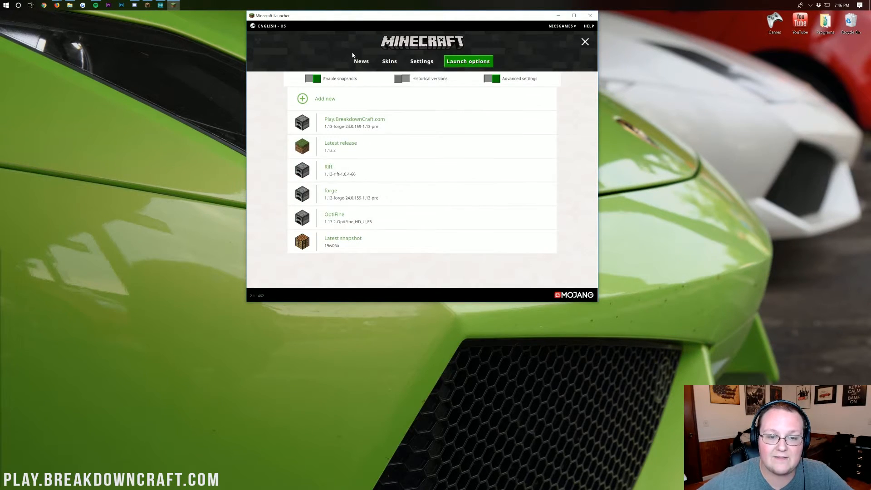
Back on the News page, choose Play.BreakdownCraft.com as the profile to play.
click(357, 61)
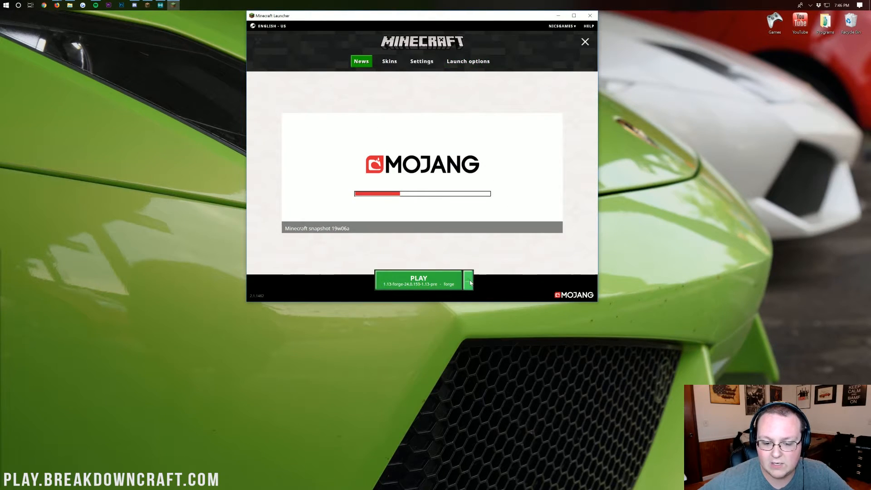
click(471, 281)
scroll(422, 218, up, 3)
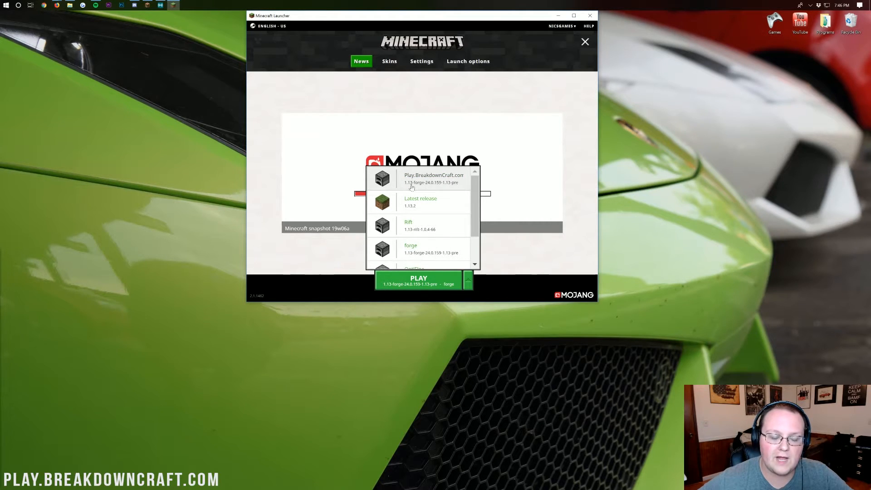
click(418, 187)
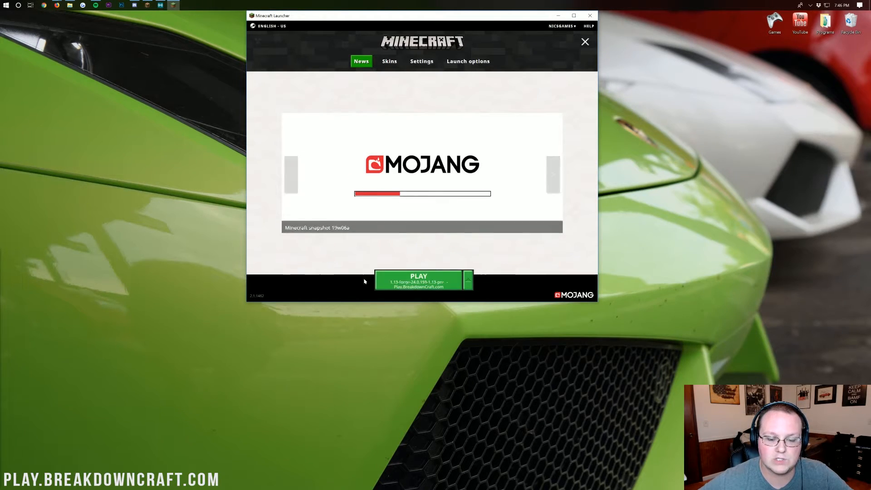
Close the old running Minecraft window, dismiss the already-running warning, and launch the Forge profile again.
click(406, 287)
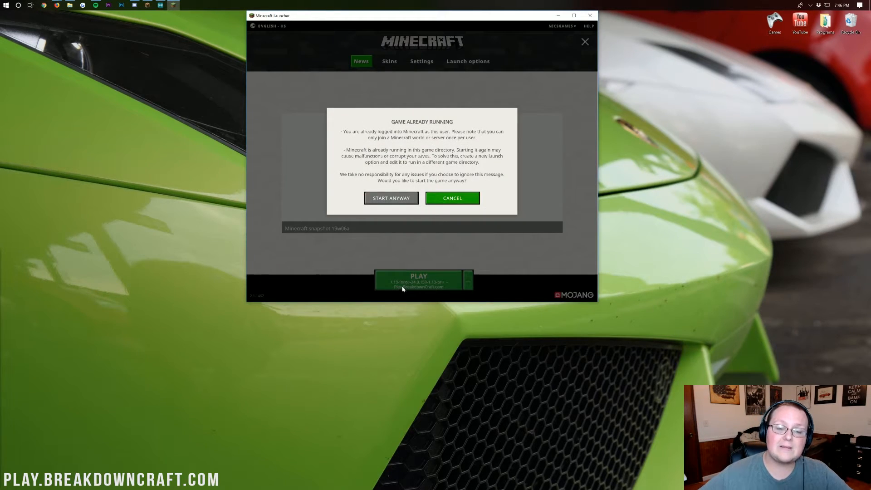
click(145, 4)
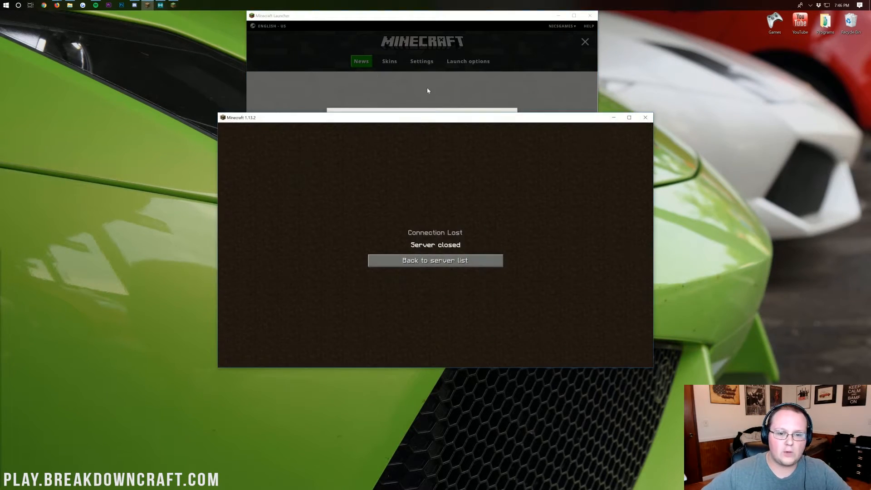
click(646, 118)
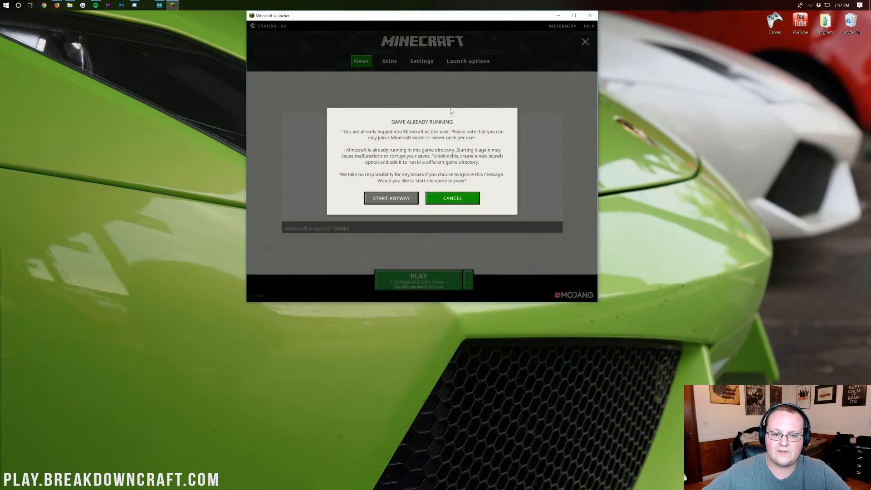
click(449, 199)
click(433, 273)
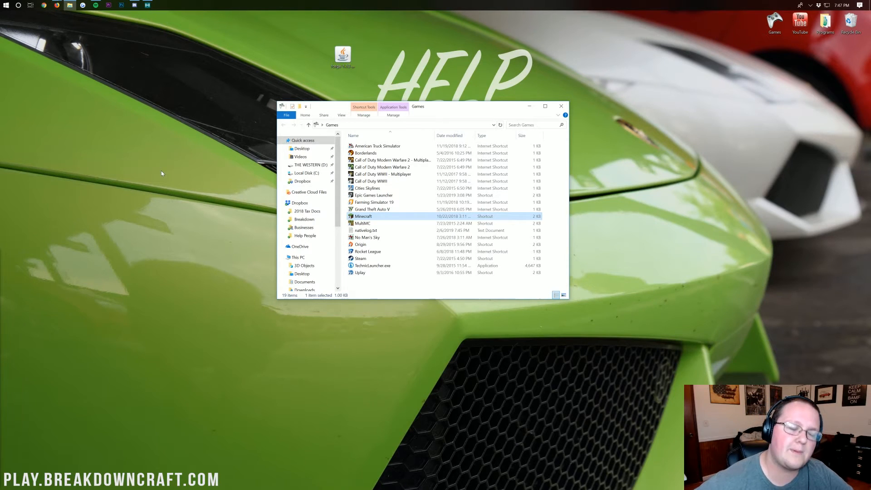
Run %appdata% from the Start search and open the .minecraft folder in Roaming.
key(Return)
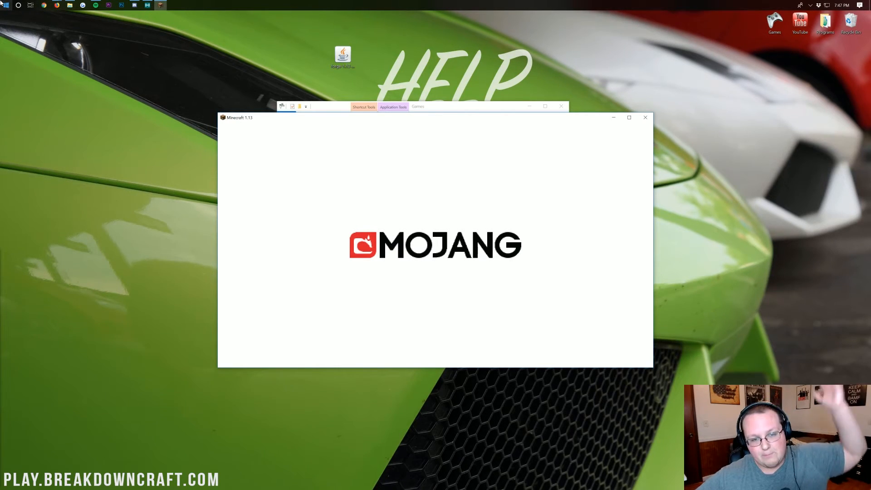
click(5, 6)
text(run)
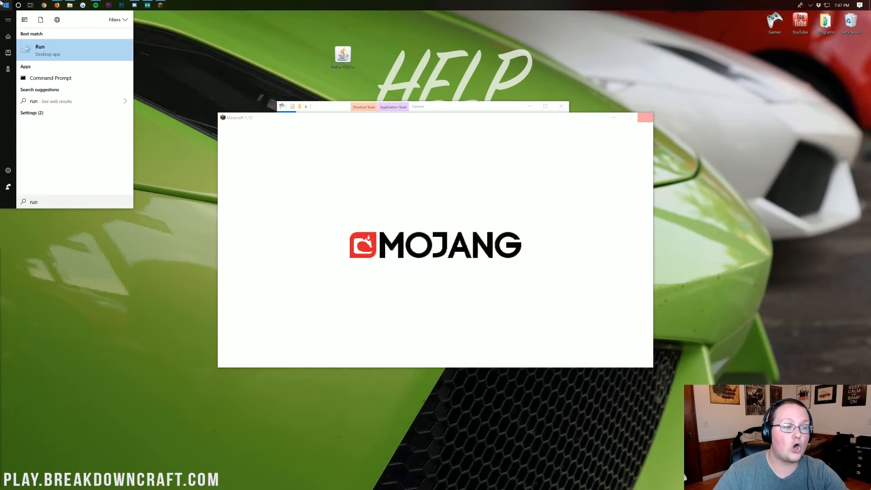
key(Return)
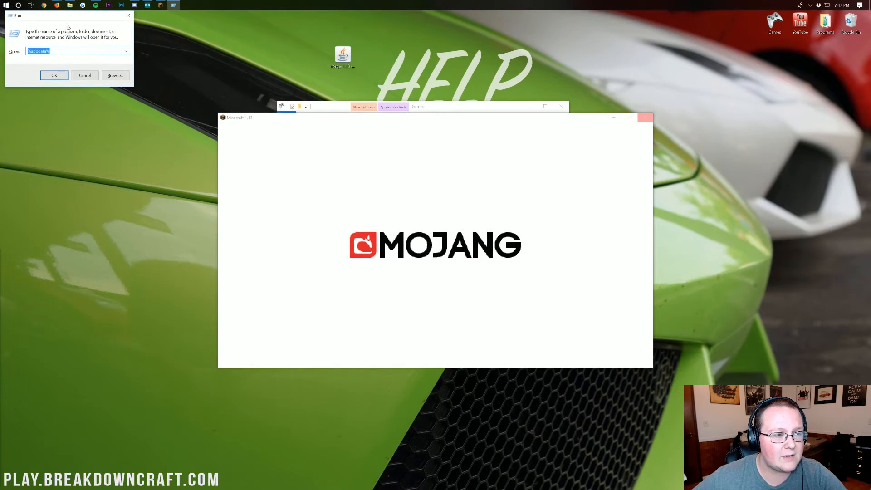
mouse_move(67, 17)
mouse_down()
mouse_move(380, 63)
mouse_move(444, 120)
mouse_up()
text(%appdata%)
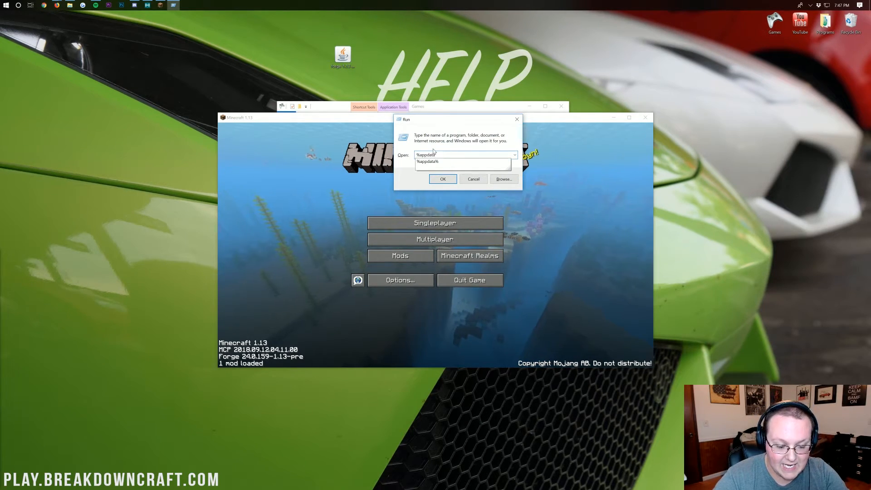
key(Return)
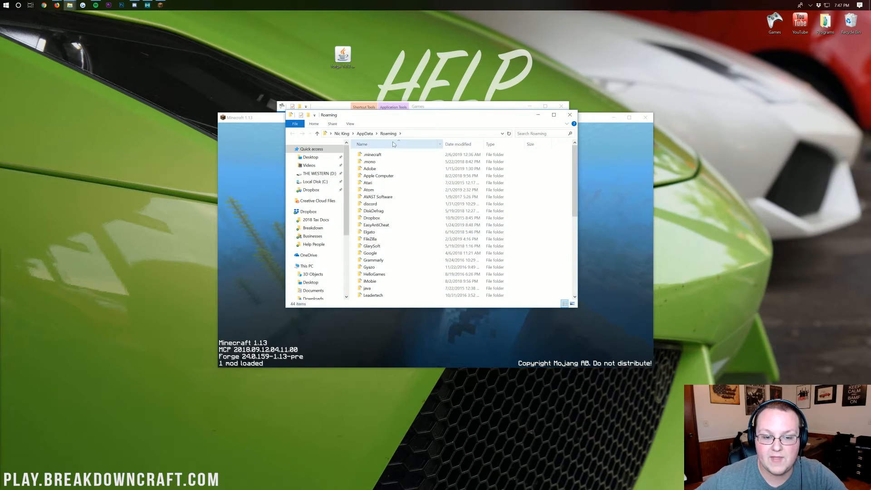
double_click(373, 155)
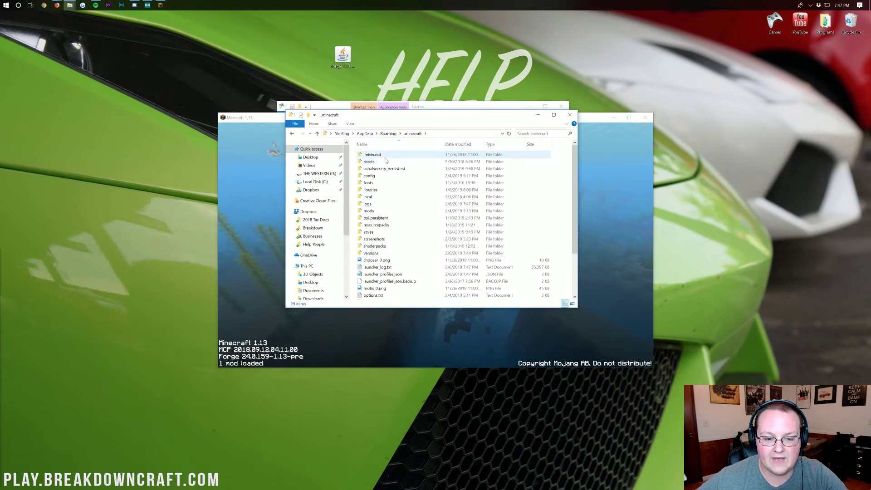
Try deleting the mods folder, cancel when permission is denied, and reselect it.
click(380, 212)
key(Delete)
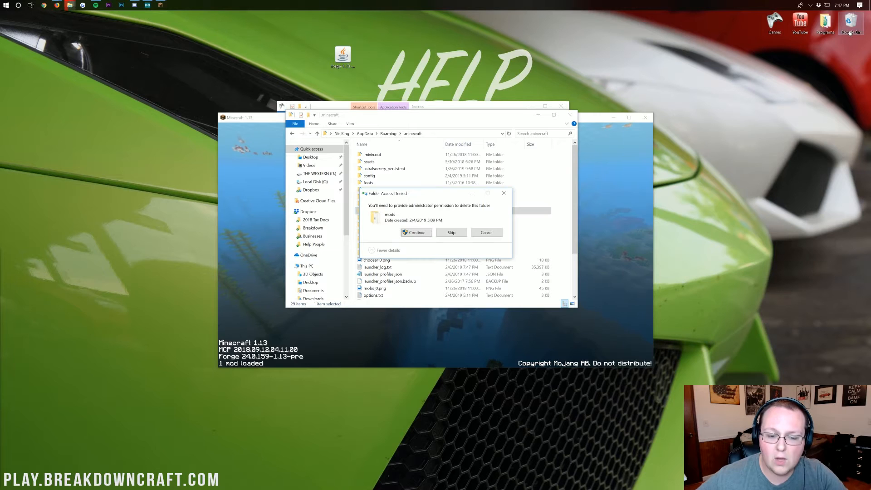
click(419, 233)
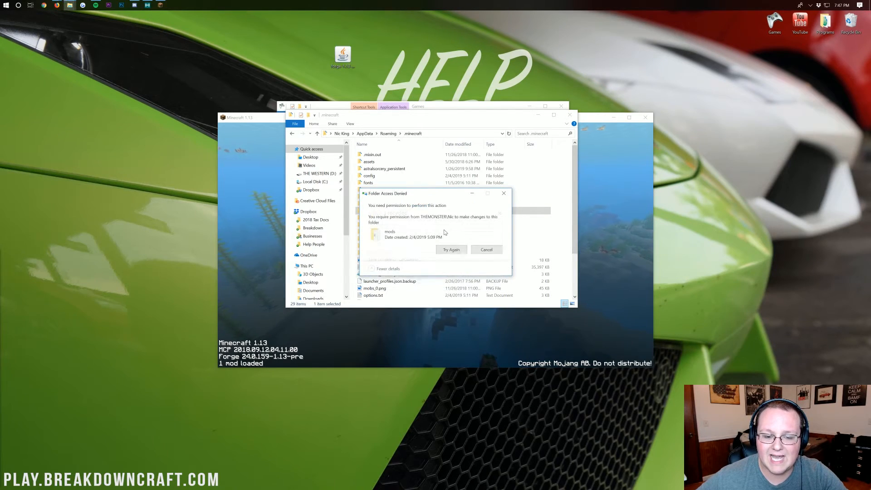
click(487, 249)
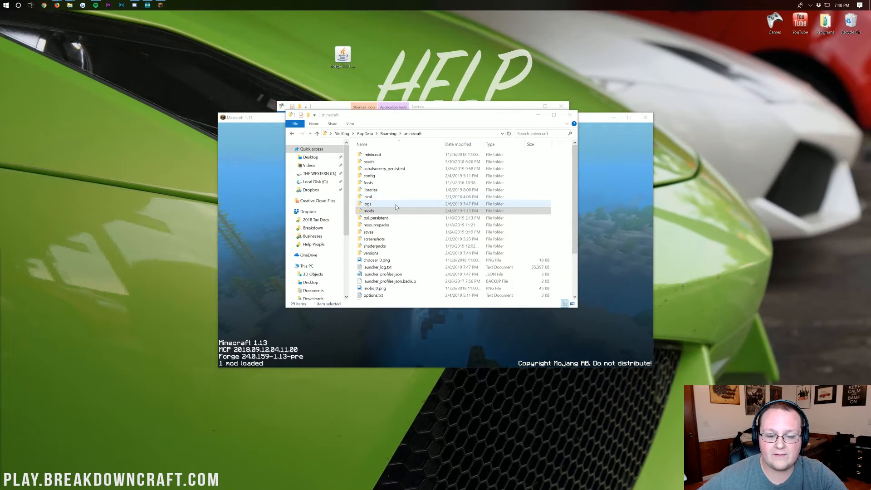
click(369, 212)
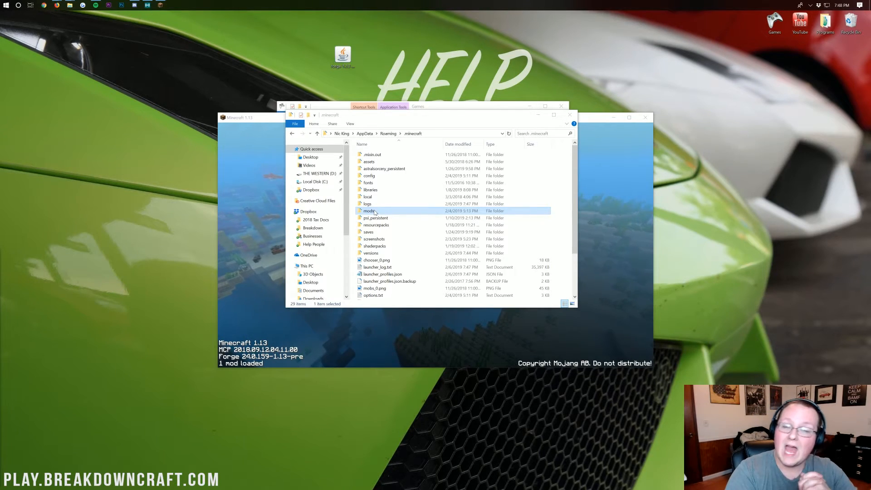
Bring the Minecraft title menu forward and show its loaded Mods list.
click(246, 185)
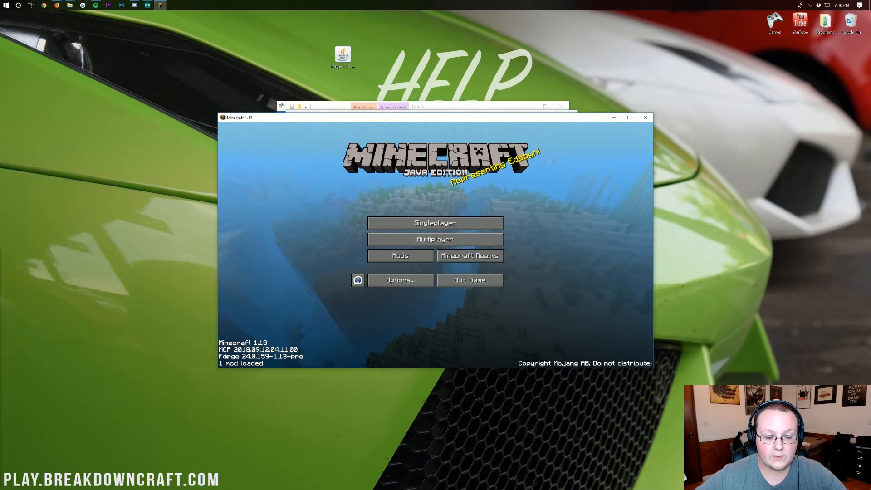
click(384, 258)
View the Forge mod details, leave the mods list and go to the Singleplayer worlds.
click(267, 168)
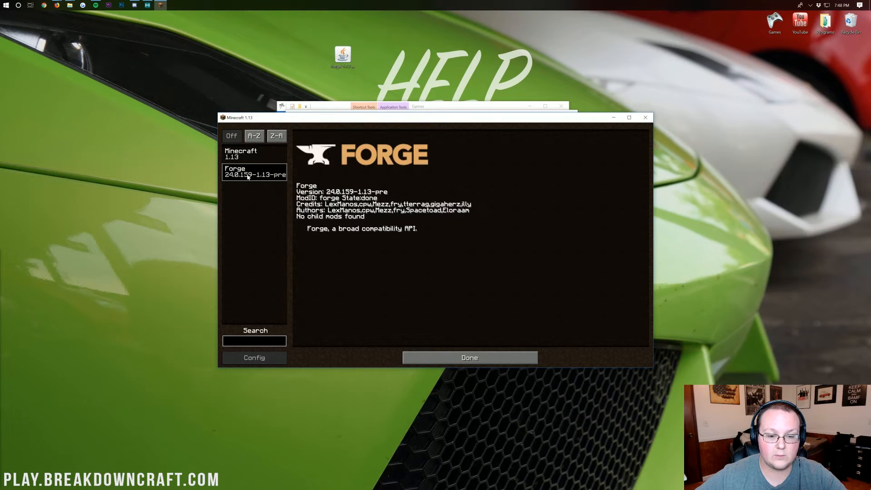
click(441, 357)
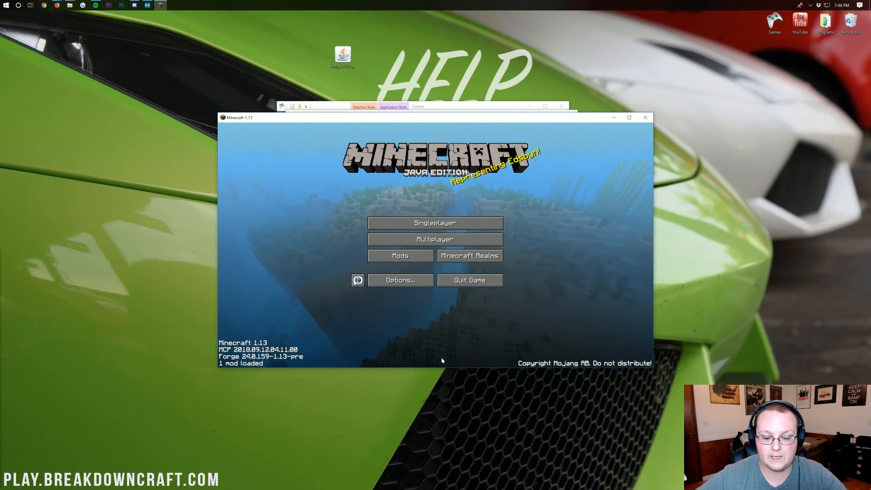
click(436, 224)
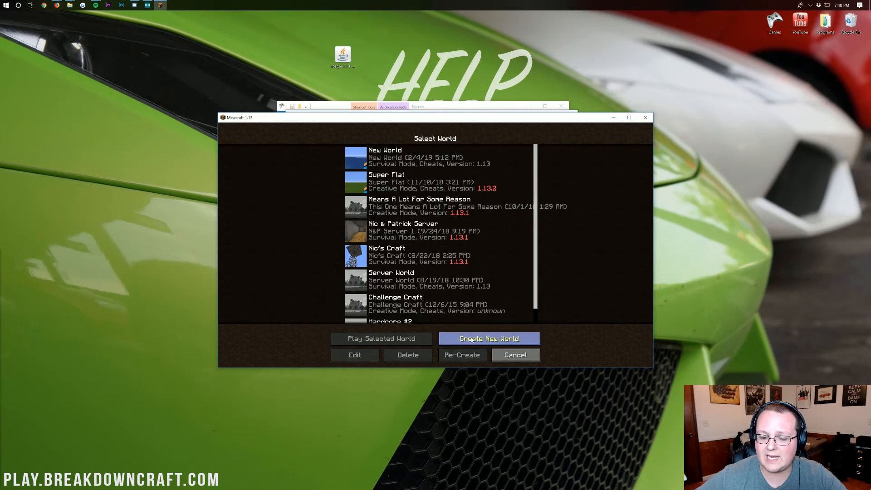
Back out of creating a new world and load the existing saved world instead.
click(489, 339)
click(490, 355)
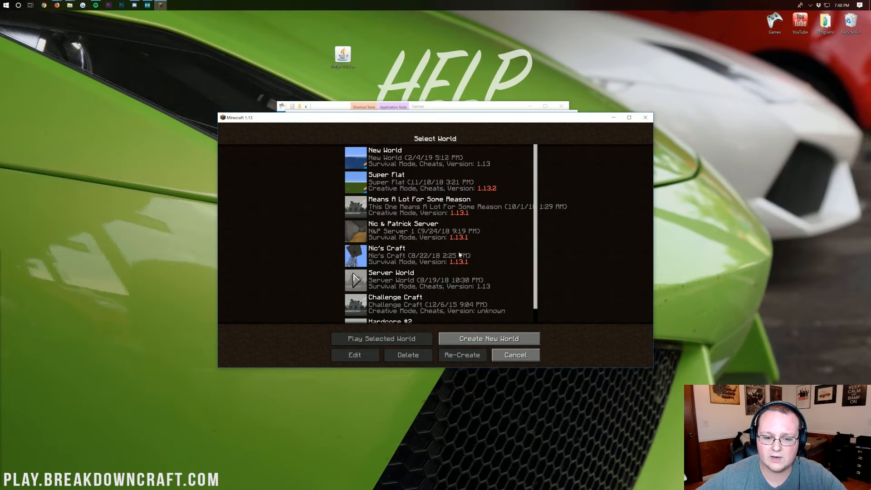
double_click(381, 159)
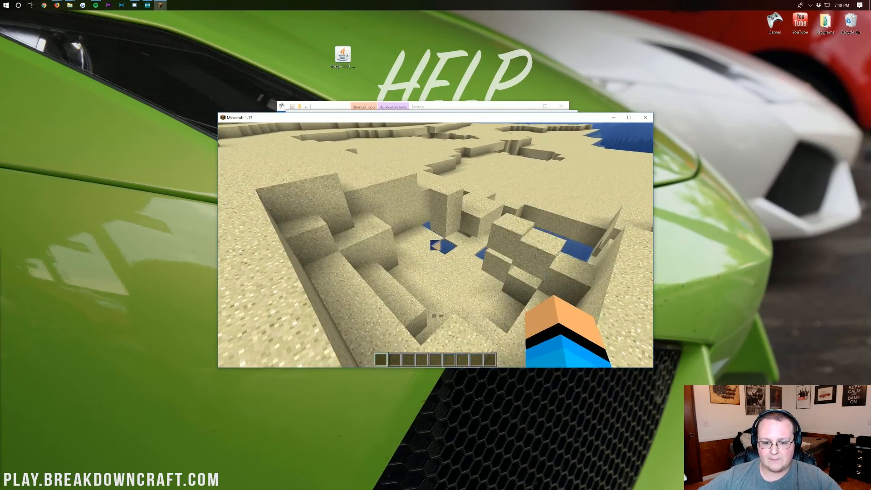
Break four more sand blocks to enlarge the pit on the beach.
click(436, 246)
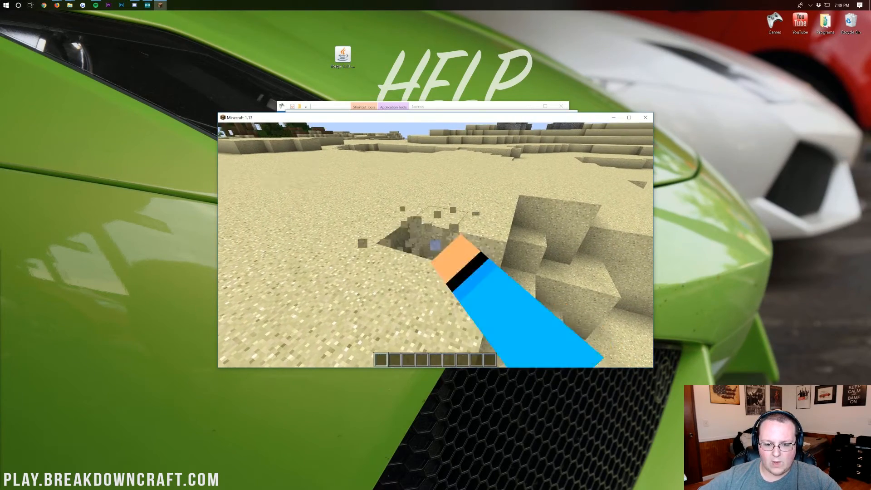
click(435, 246)
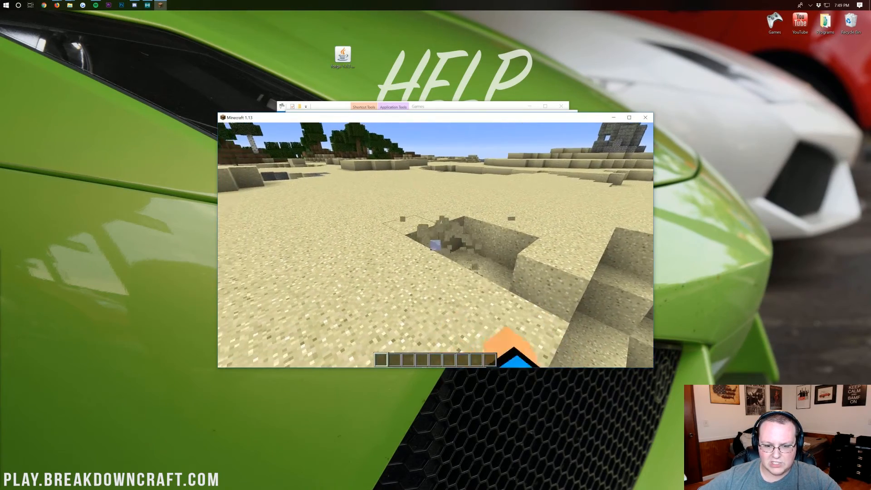
click(435, 245)
click(436, 245)
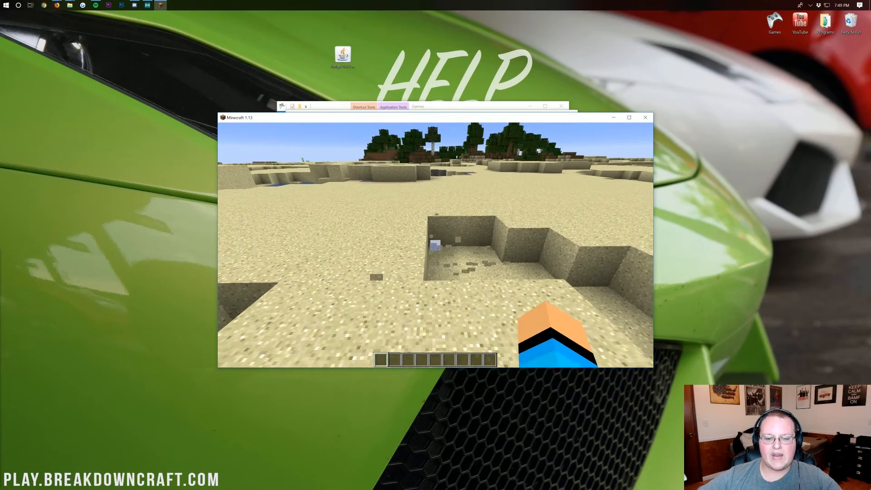
Fly up and travel across the beach toward the lava pit, then bring up the creative inventory.
key(space)
key(space)
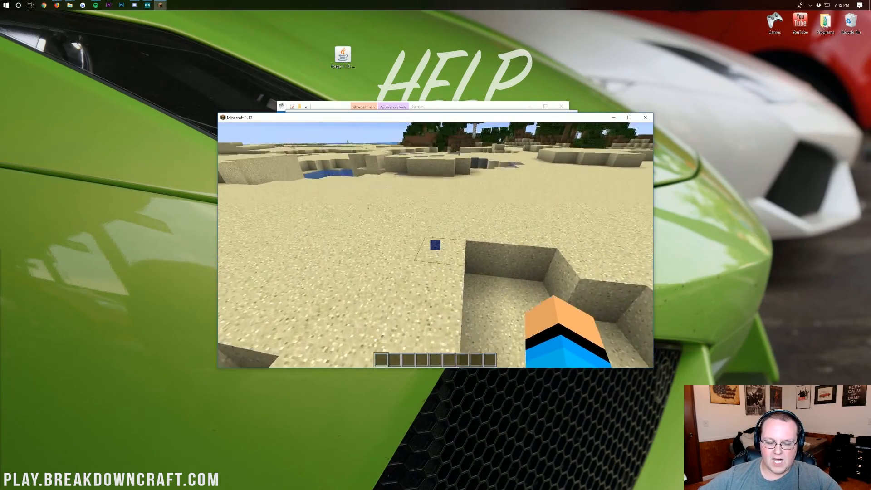
key(w)
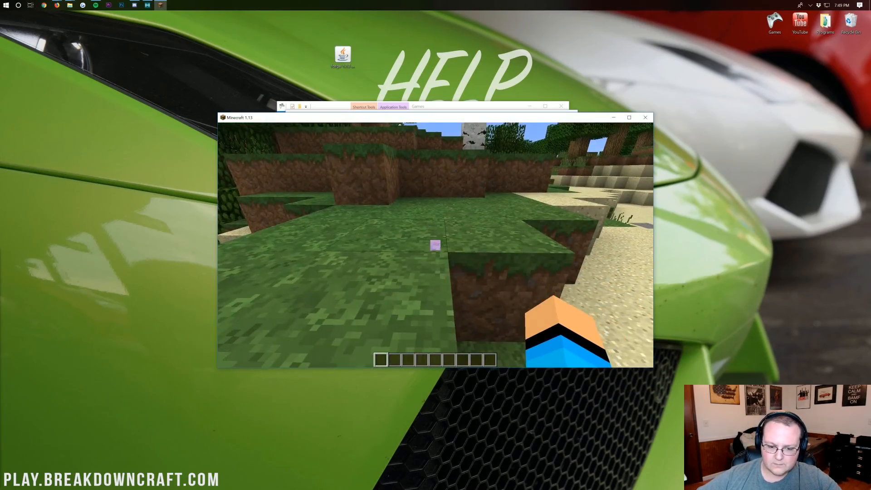
key(w)
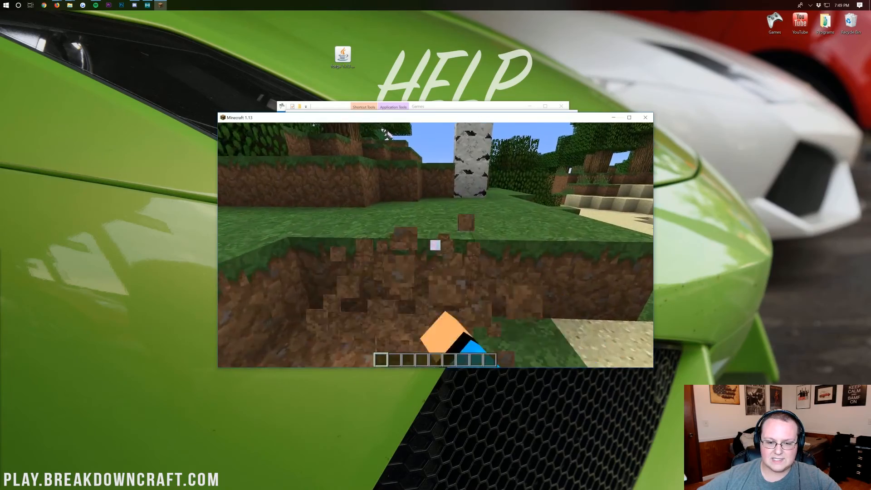
key(w)
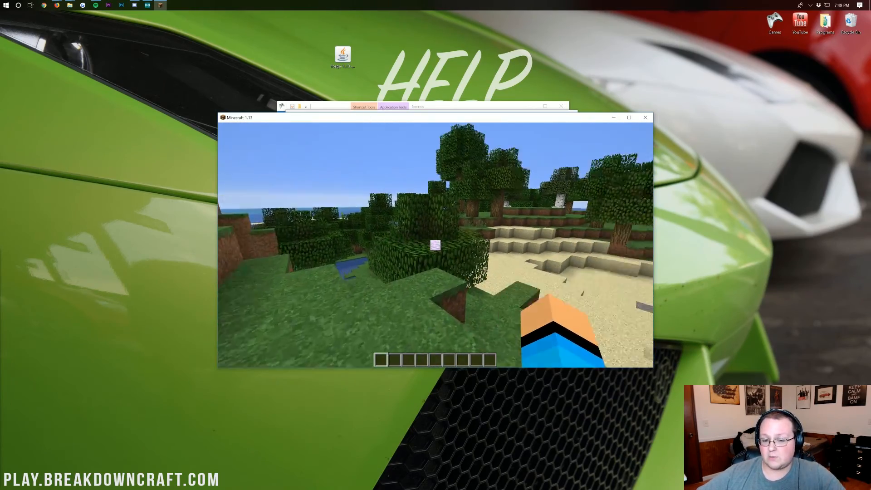
key(w)
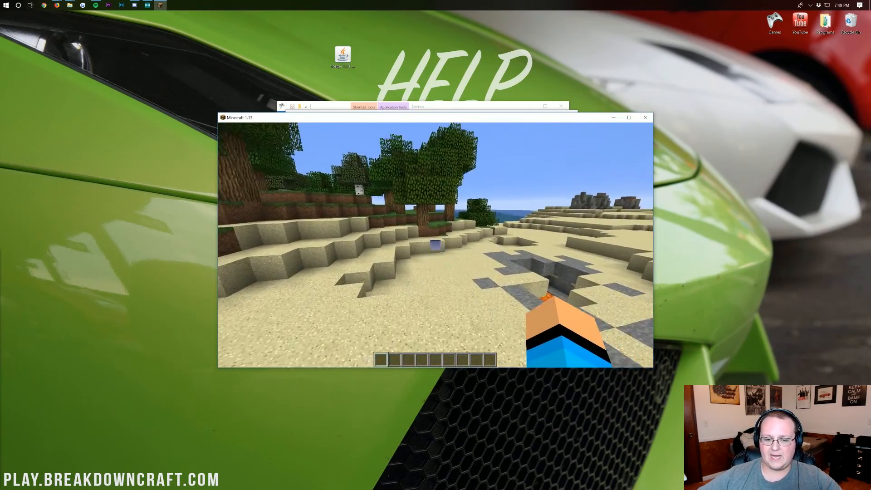
key(w)
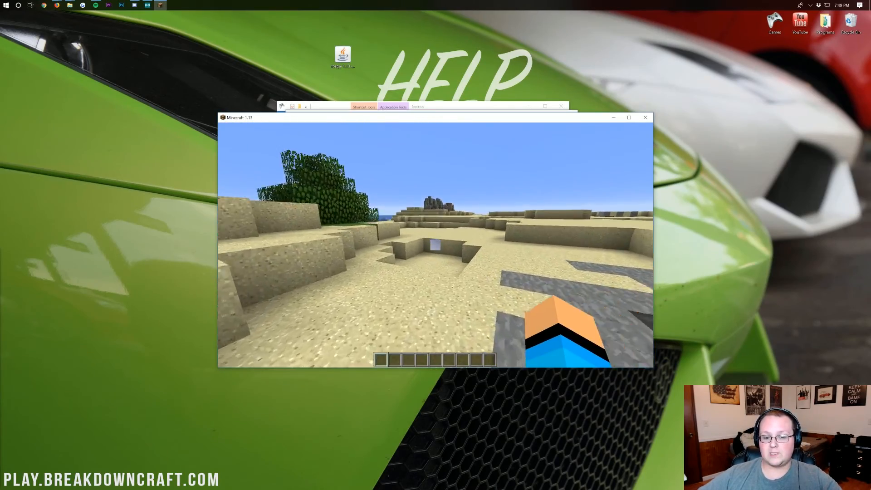
key(w)
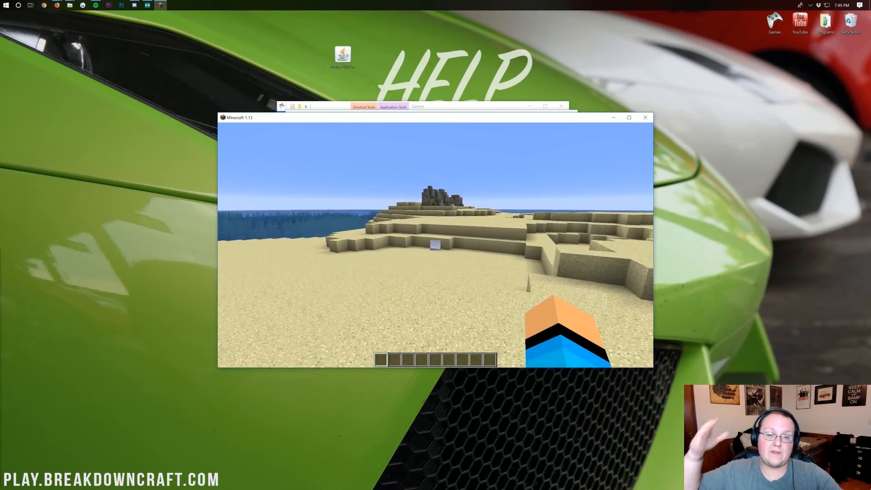
key(w)
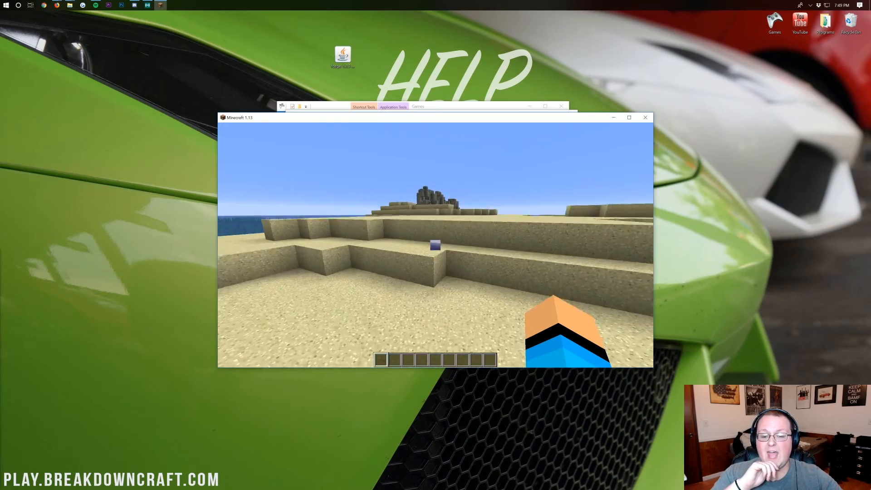
key(w)
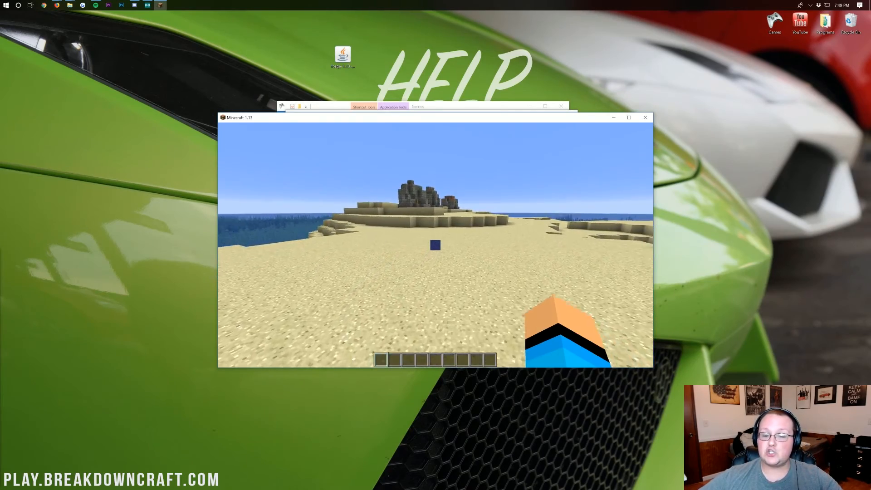
key(w)
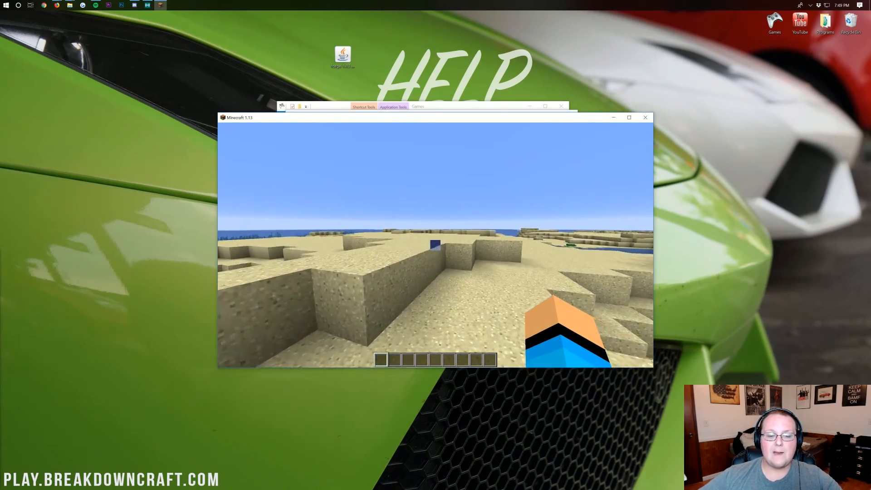
key(w)
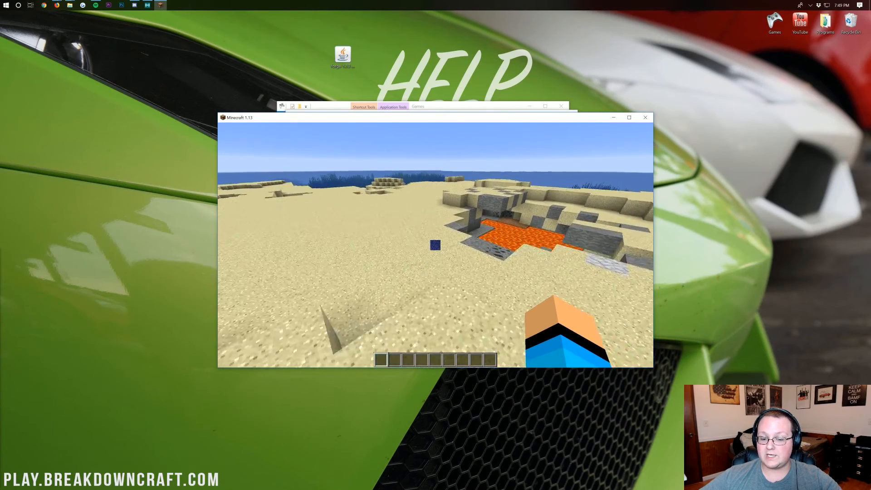
key(e)
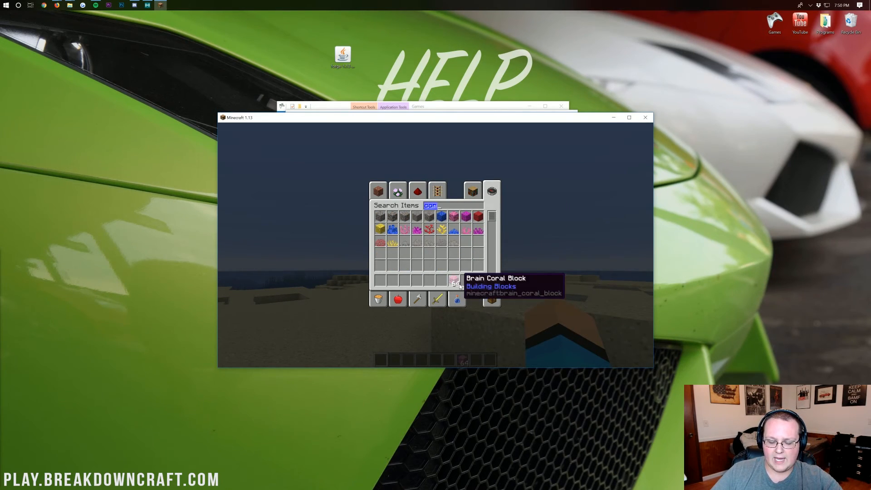
Place a small stack of brain coral blocks on the sand.
key(Escape)
right_click(435, 245)
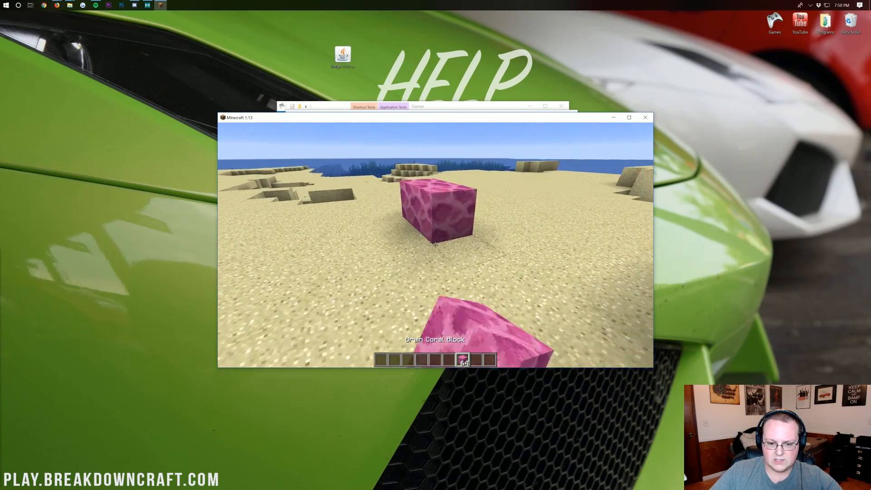
right_click(436, 246)
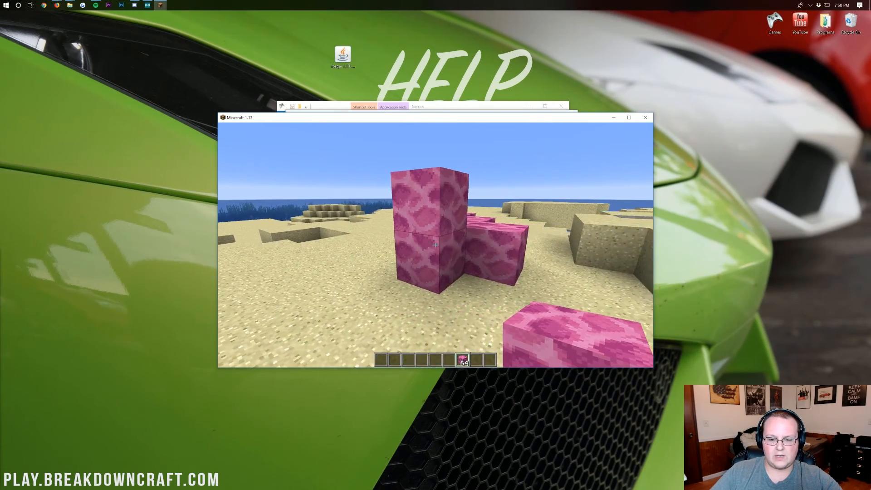
Take a Turtle Spawn Egg into hotbar slot 5 and spawn two turtles on the sand.
key(e)
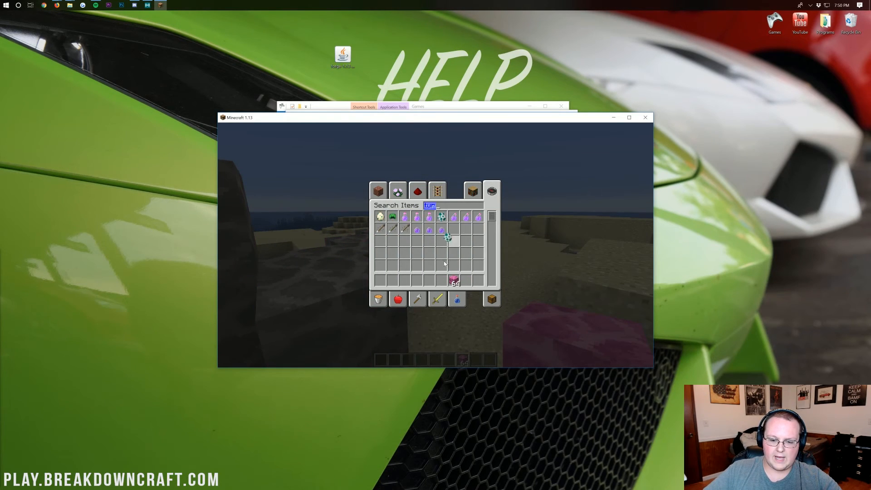
click(433, 280)
key(Escape)
key(5)
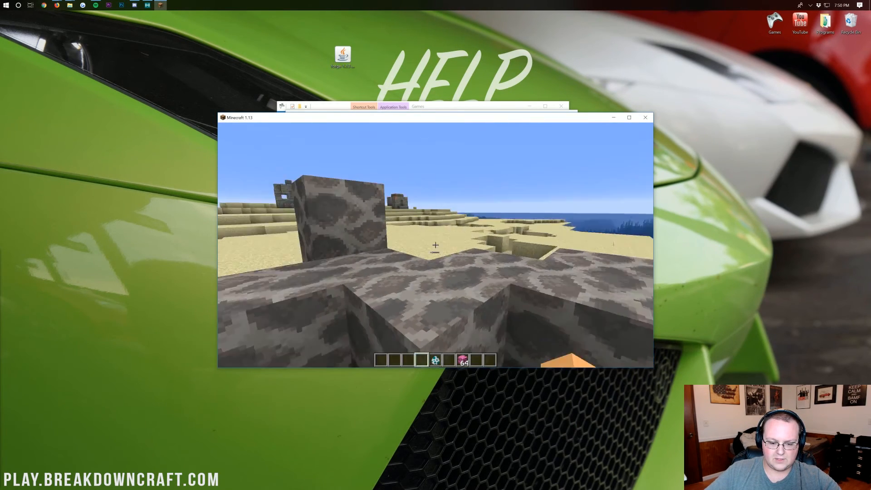
right_click(436, 245)
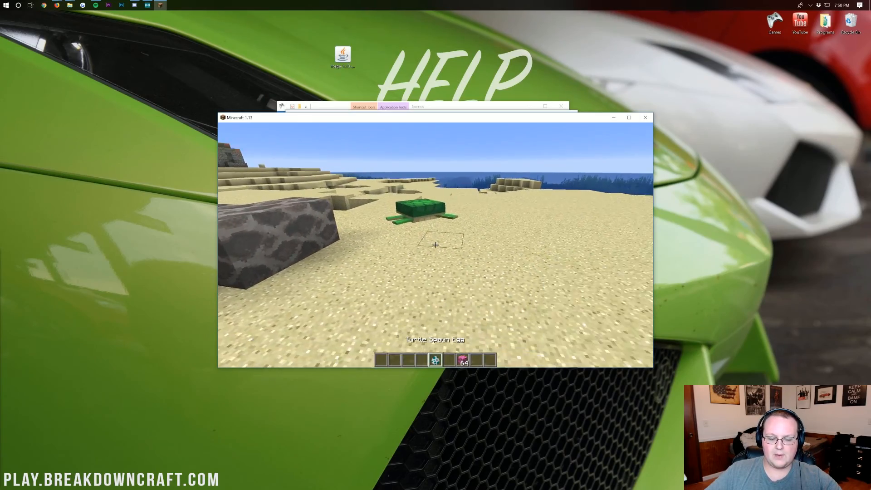
right_click(436, 245)
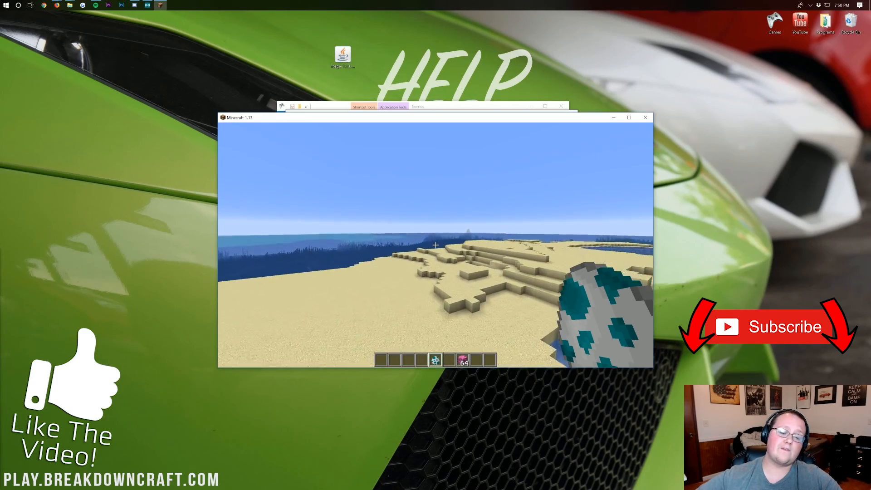
key(6)
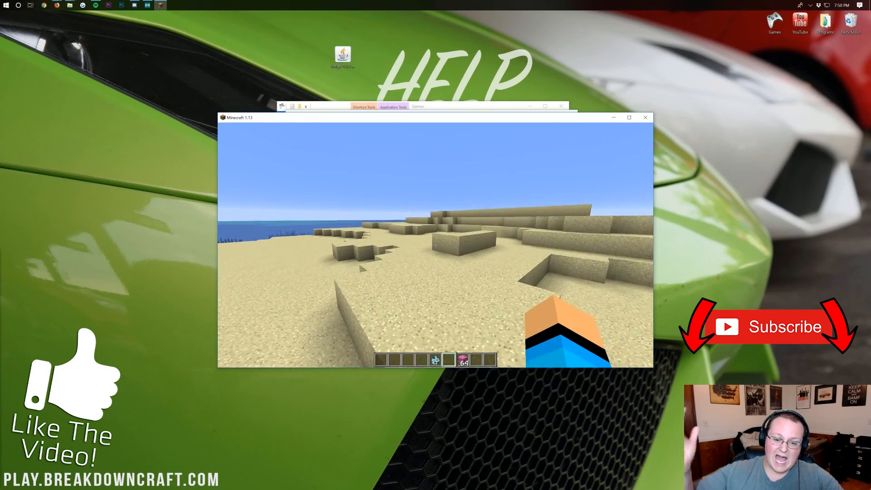